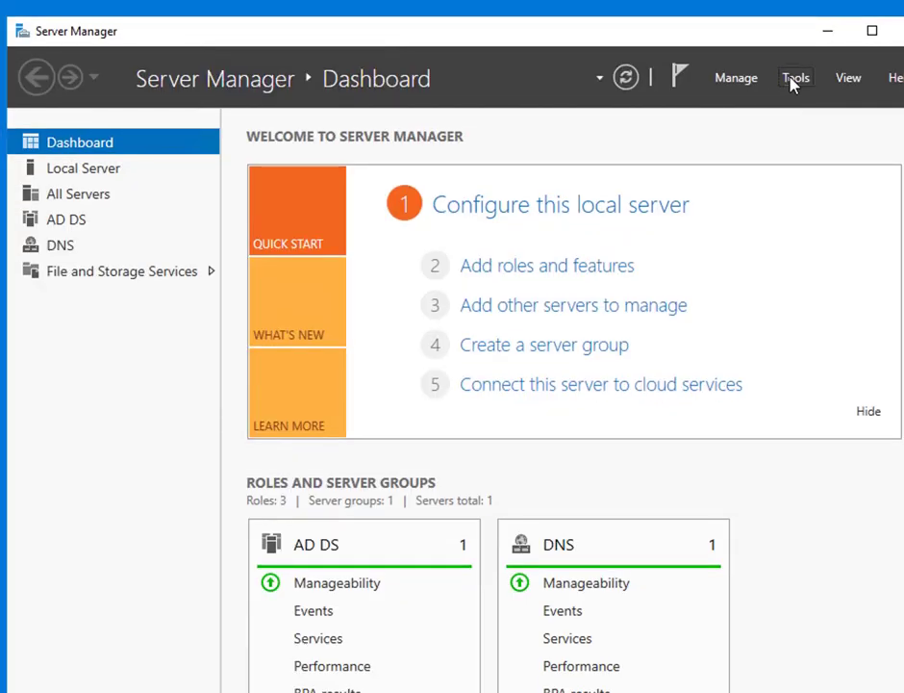
- Open Print Management and view the Printers node under the local print server
{"action": "left_click", "coordinate": [796, 103]}
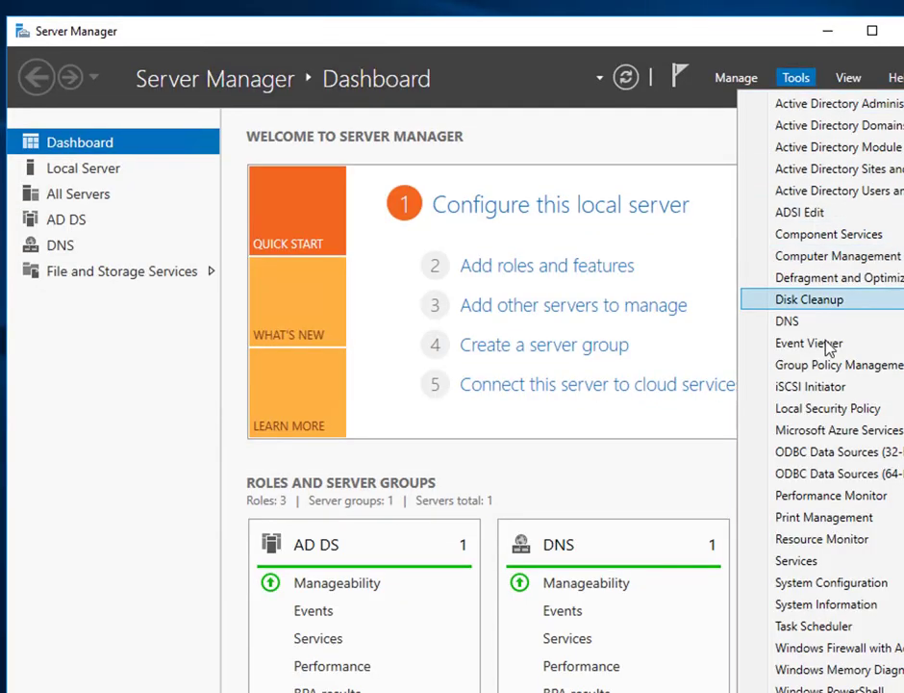
{"action": "left_click", "coordinate": [820, 517]}
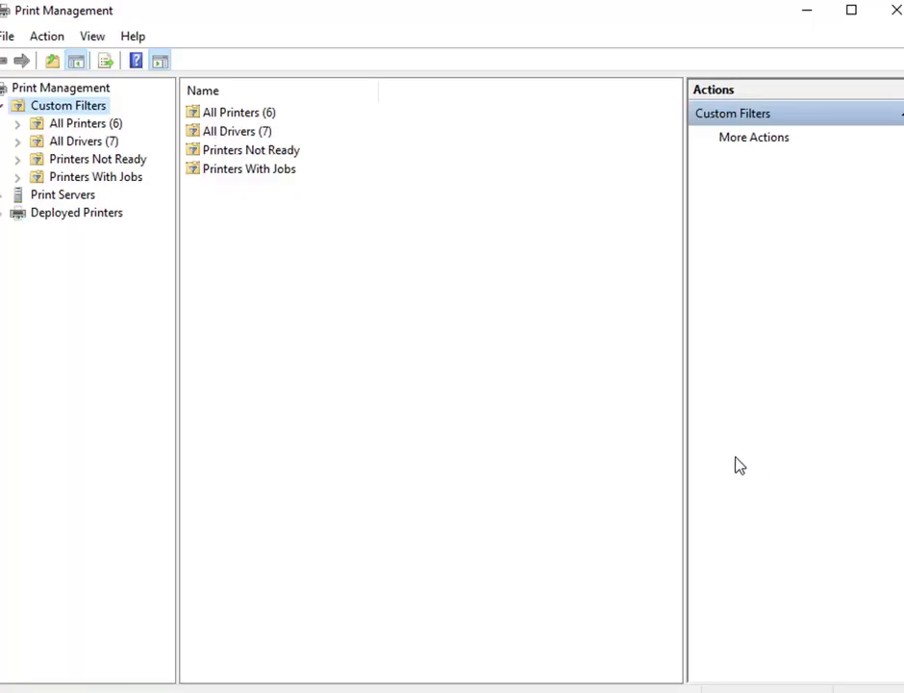
{"action": "left_click", "coordinate": [4, 196]}
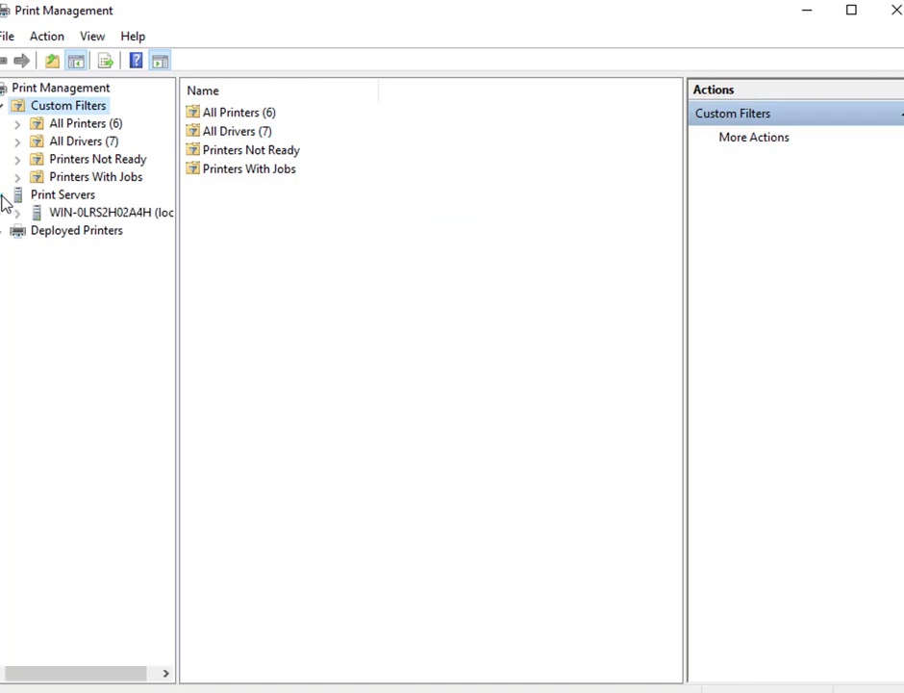
{"action": "left_click", "coordinate": [18, 214]}
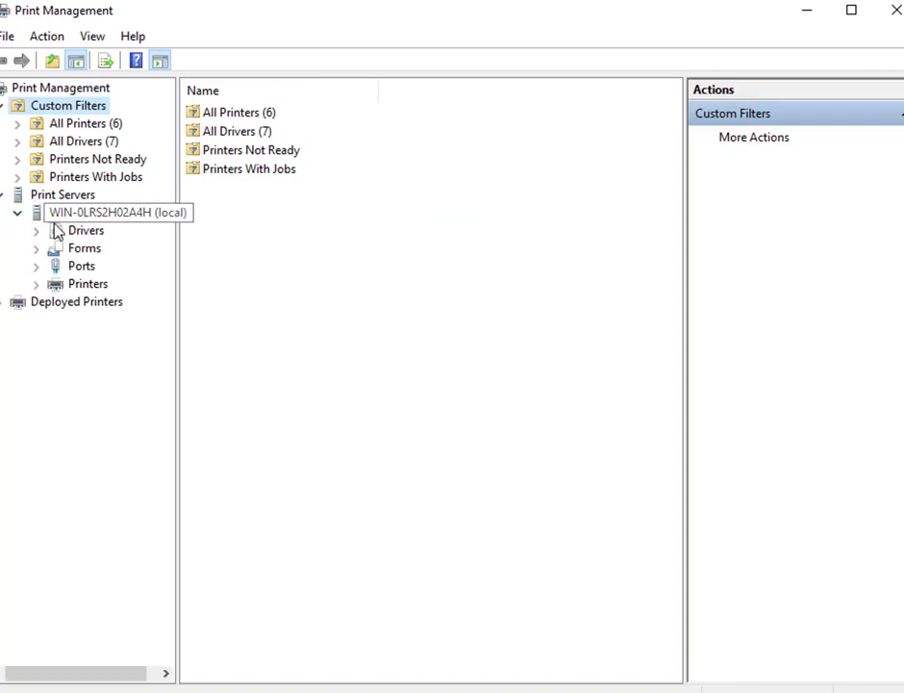
{"action": "left_click", "coordinate": [88, 285]}
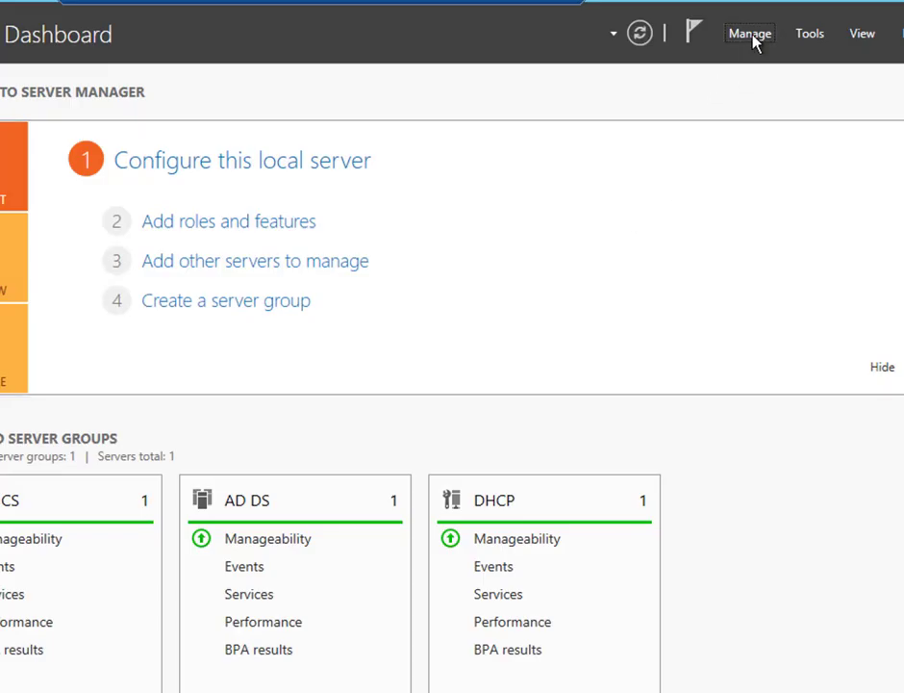
- Start adding roles and features on the server from the pool and select Print and Document Services with its required management tools
{"action": "left_click", "coordinate": [750, 36]}
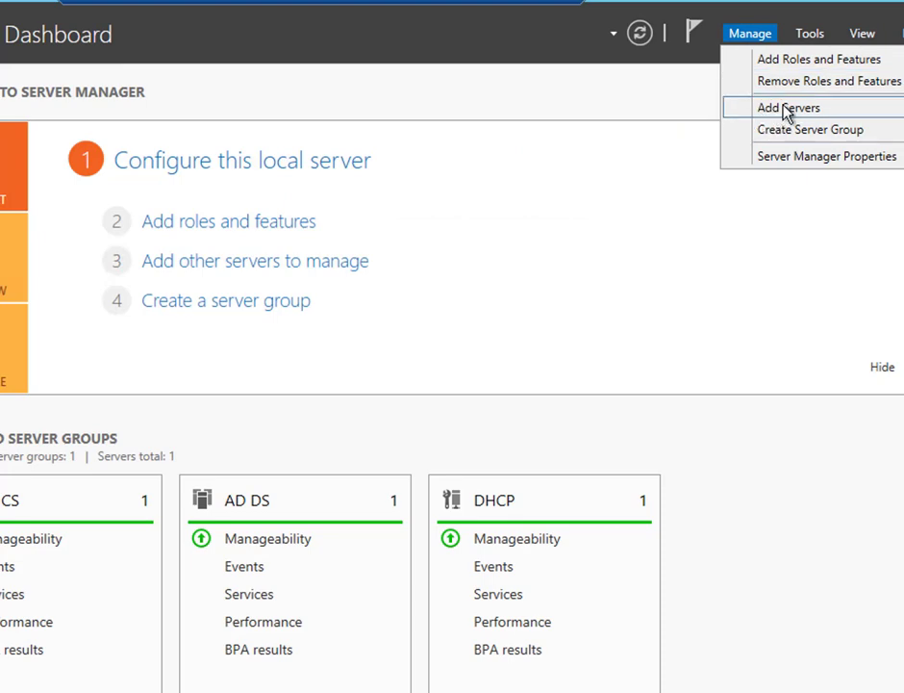
{"action": "left_click", "coordinate": [798, 61]}
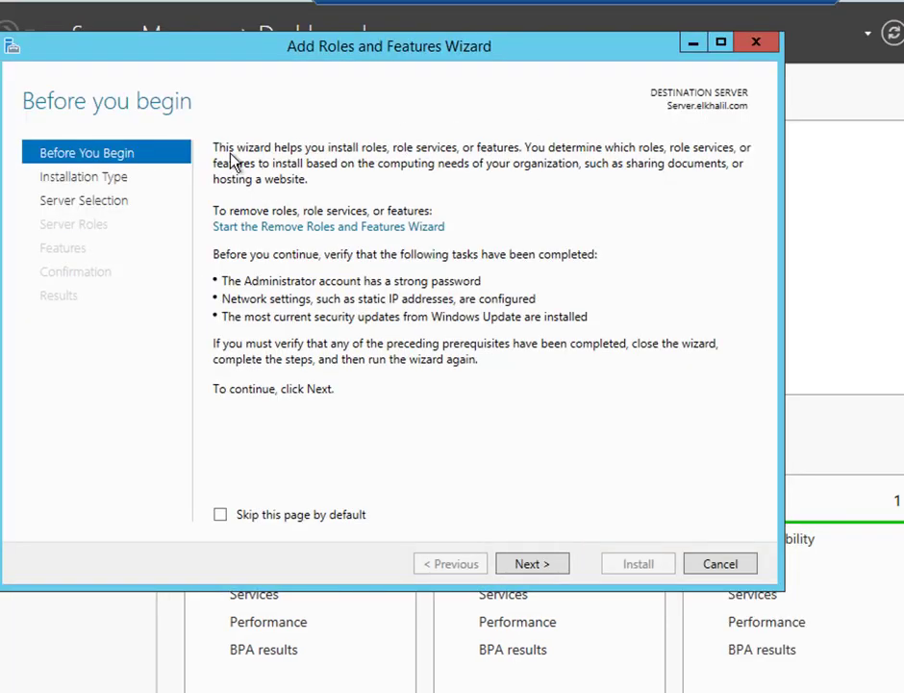
{"action": "left_click", "coordinate": [108, 179]}
{"action": "left_click", "coordinate": [103, 204]}
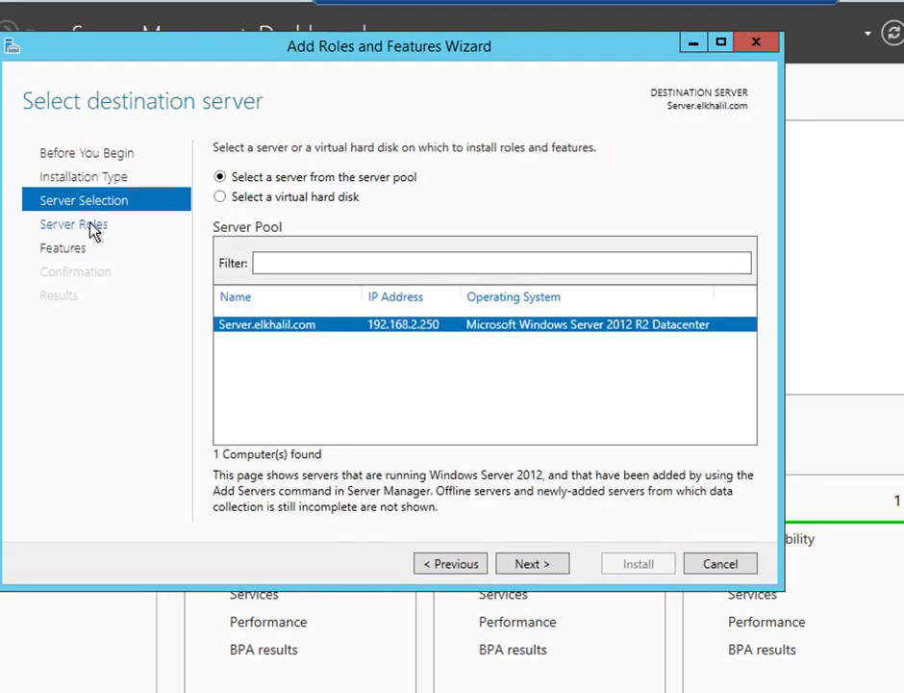
{"action": "left_click", "coordinate": [96, 226]}
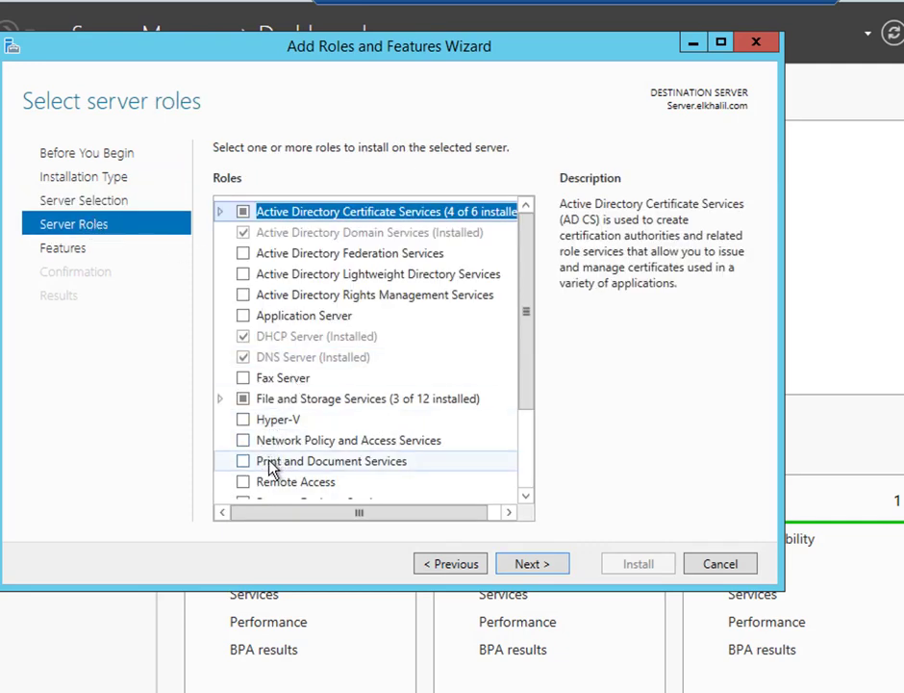
{"action": "left_click", "coordinate": [243, 463]}
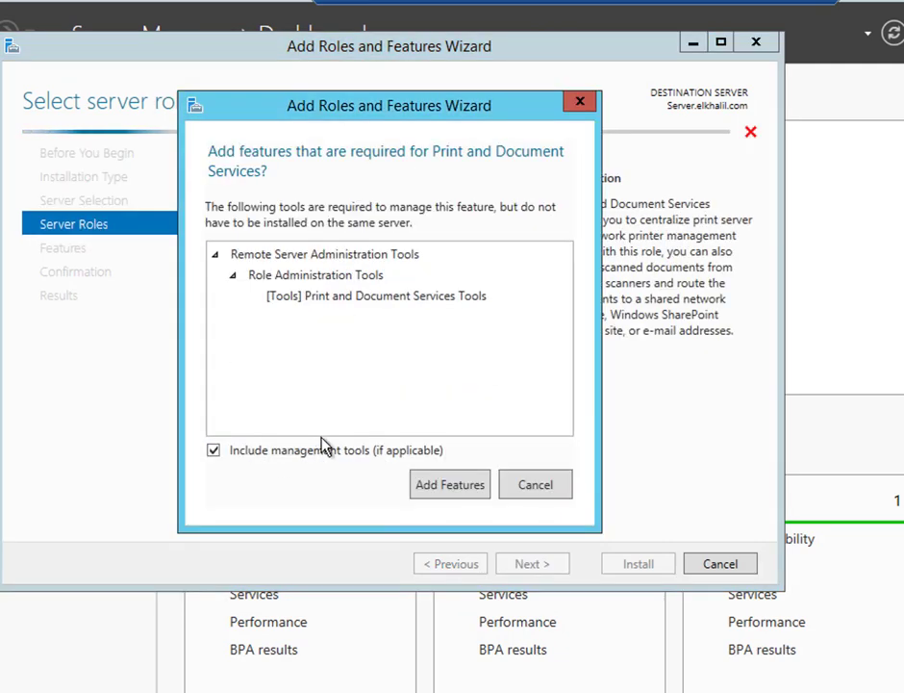
{"action": "left_click", "coordinate": [536, 482]}
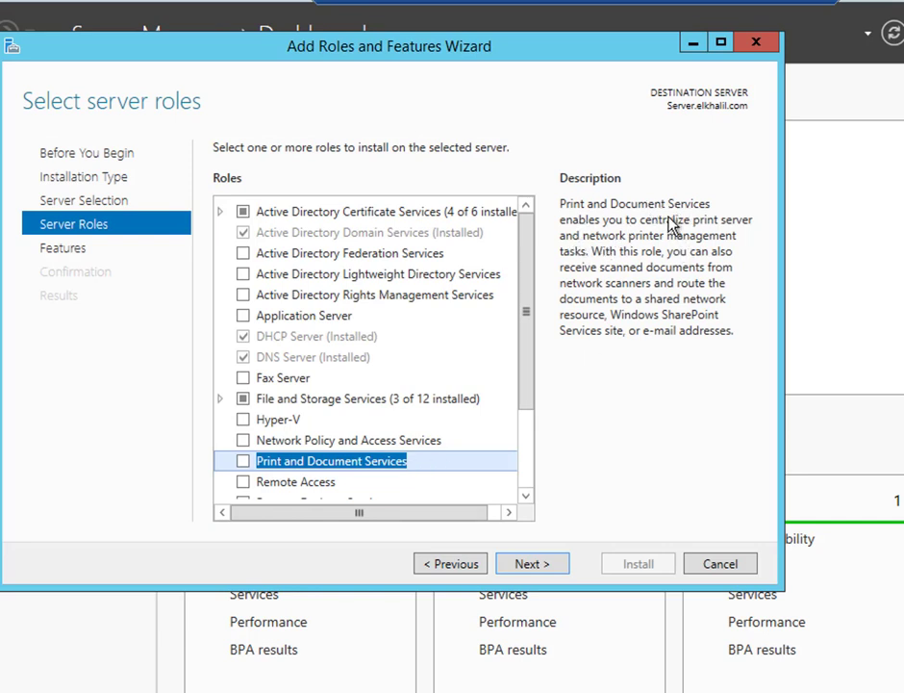
{"action": "left_click", "coordinate": [247, 469]}
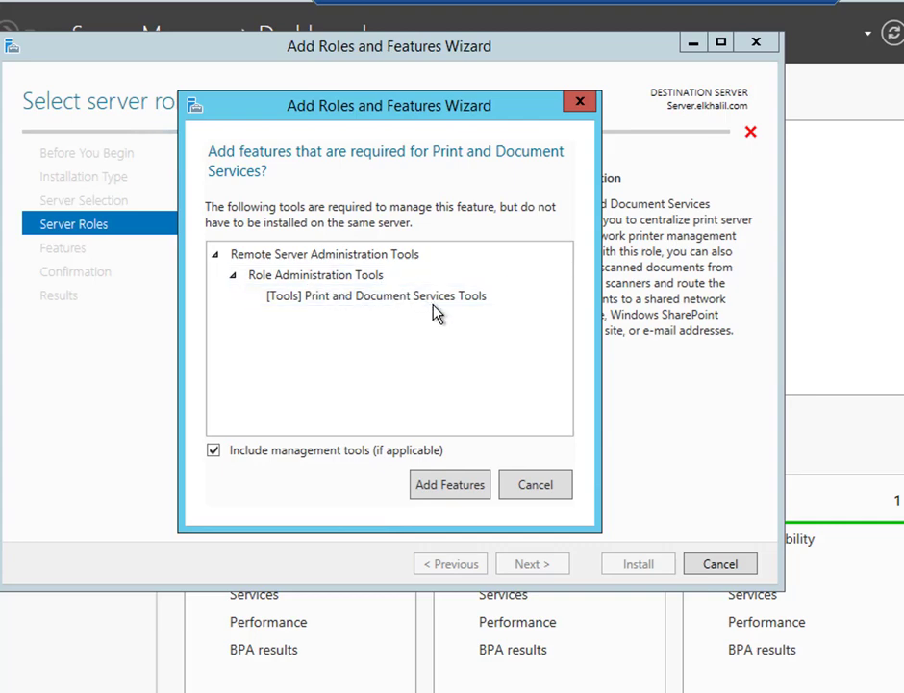
{"action": "left_click", "coordinate": [452, 484]}
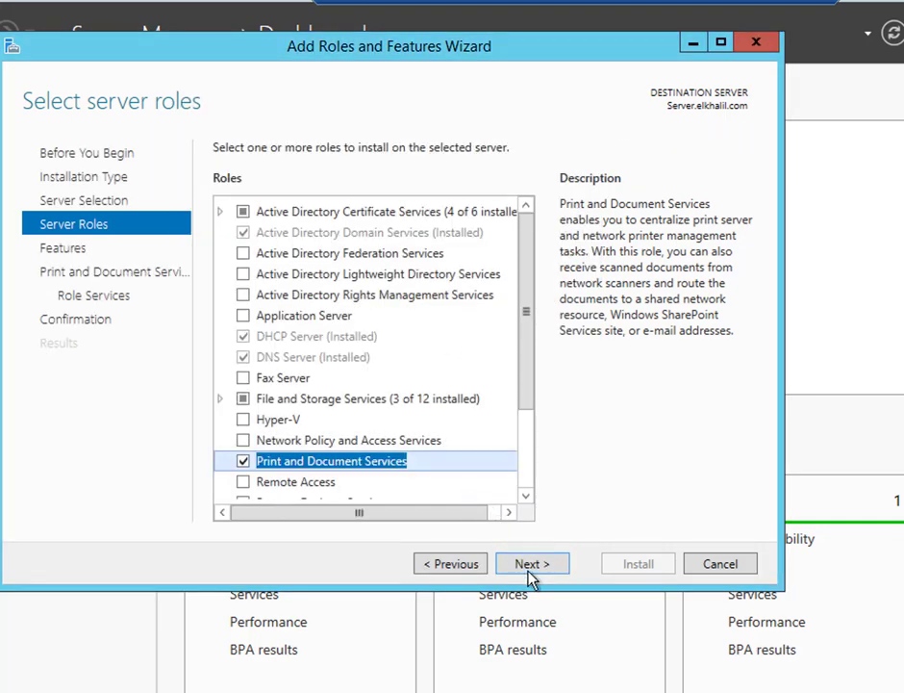
- Install the role with only the Print Server role service and no additional features, and close the finished wizard
{"action": "left_click", "coordinate": [534, 567]}
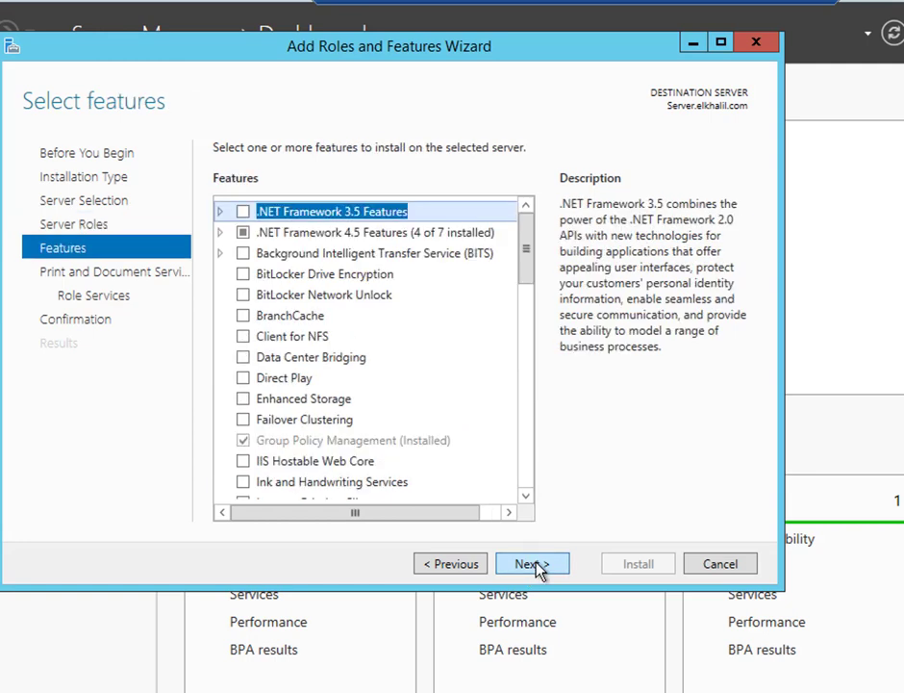
{"action": "scroll", "coordinate": [394, 385], "scroll_direction": "down", "scroll_amount": 3}
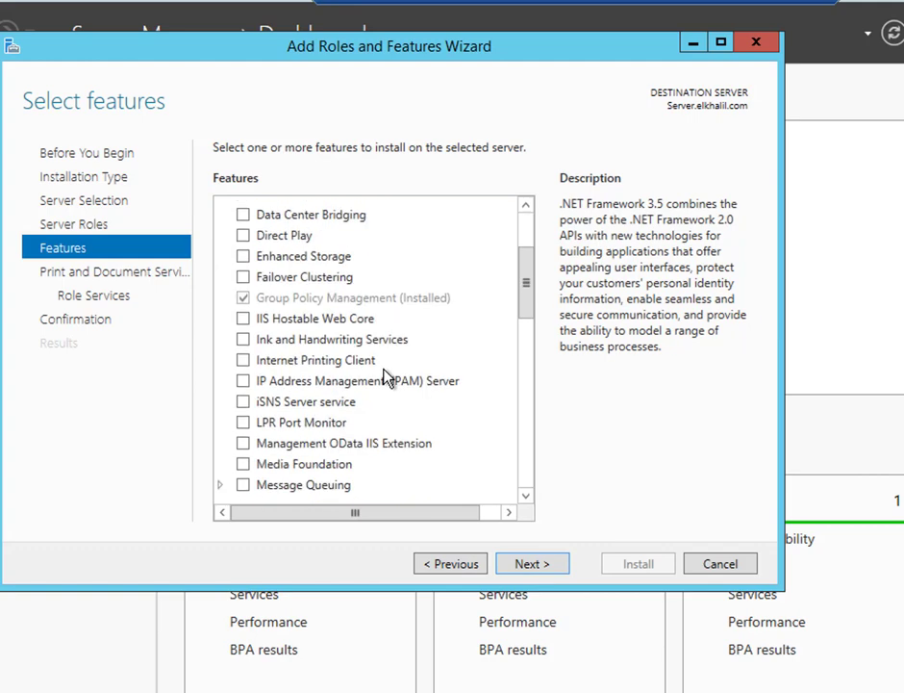
{"action": "scroll", "coordinate": [443, 471], "scroll_direction": "down", "scroll_amount": 3}
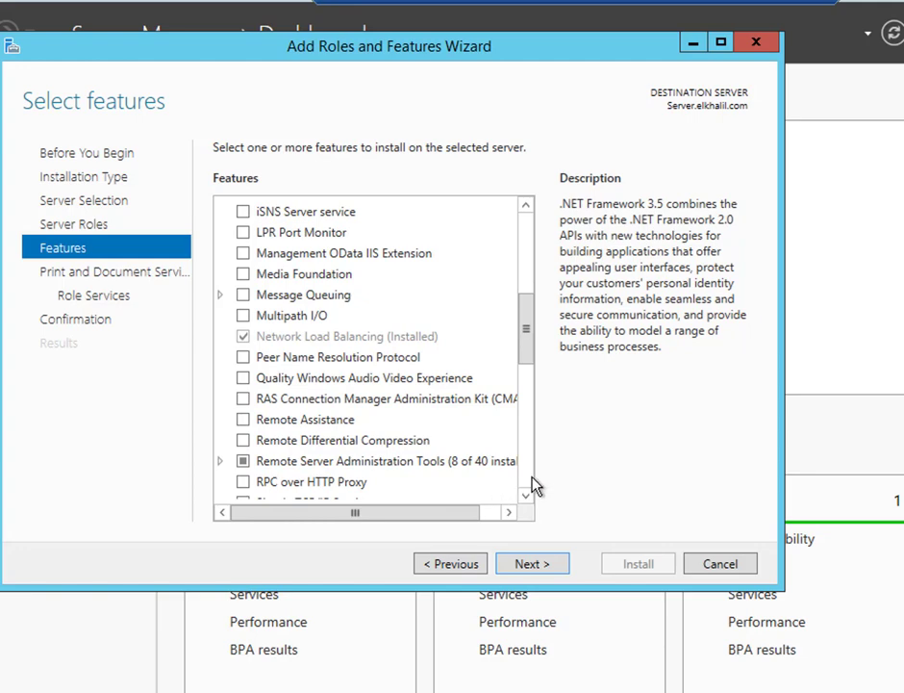
{"action": "left_click", "coordinate": [547, 564]}
{"action": "left_click", "coordinate": [547, 564]}
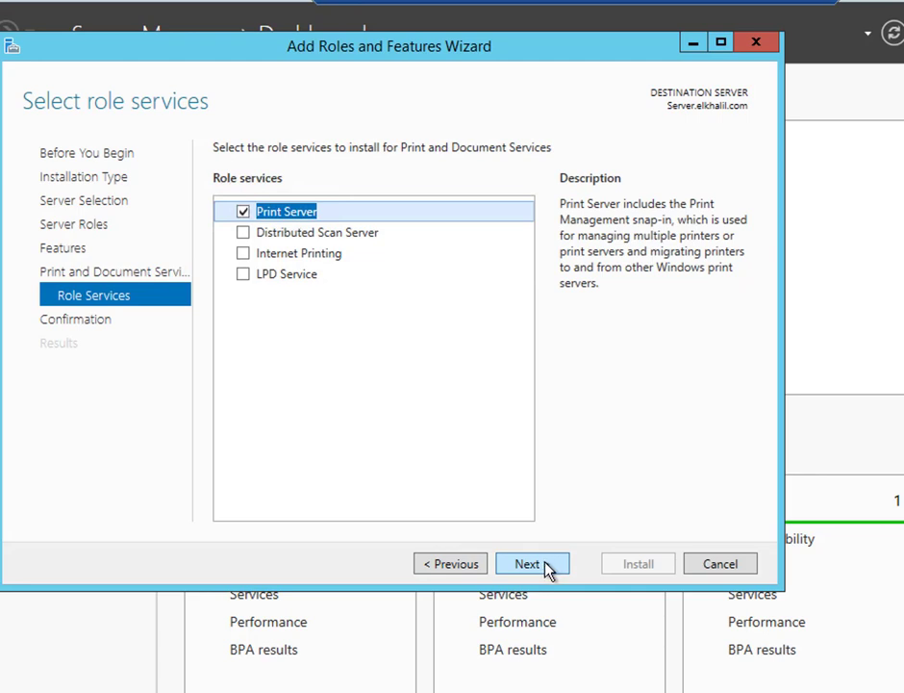
{"action": "left_click", "coordinate": [349, 256]}
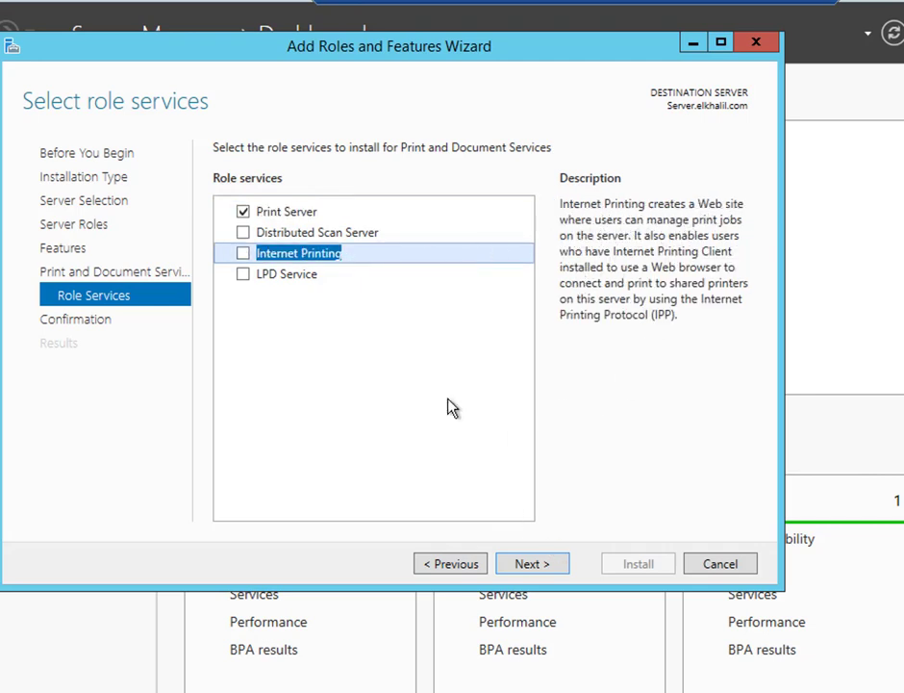
{"action": "left_click", "coordinate": [355, 218]}
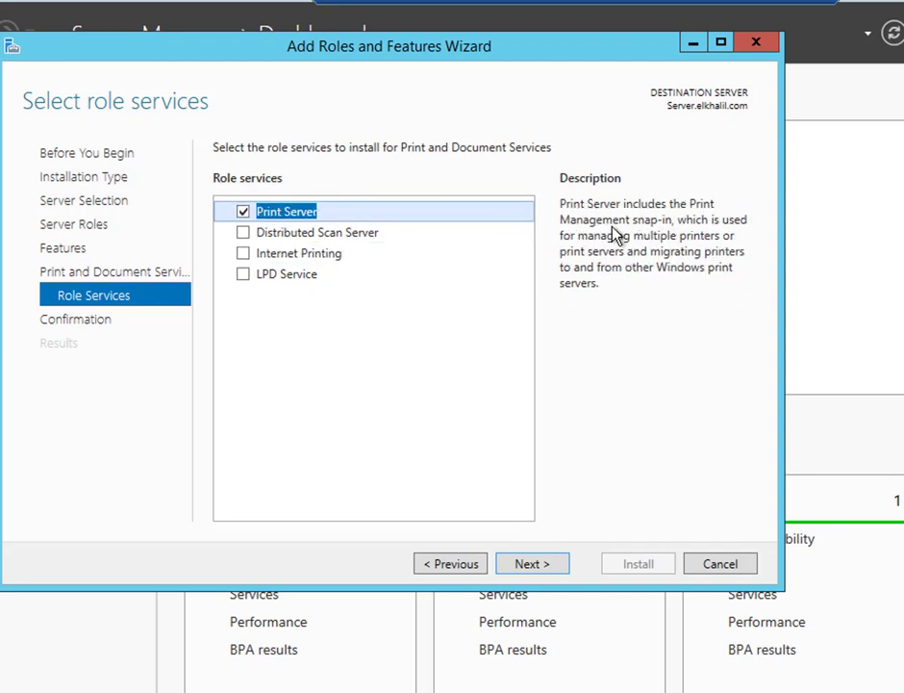
{"action": "left_click", "coordinate": [541, 564]}
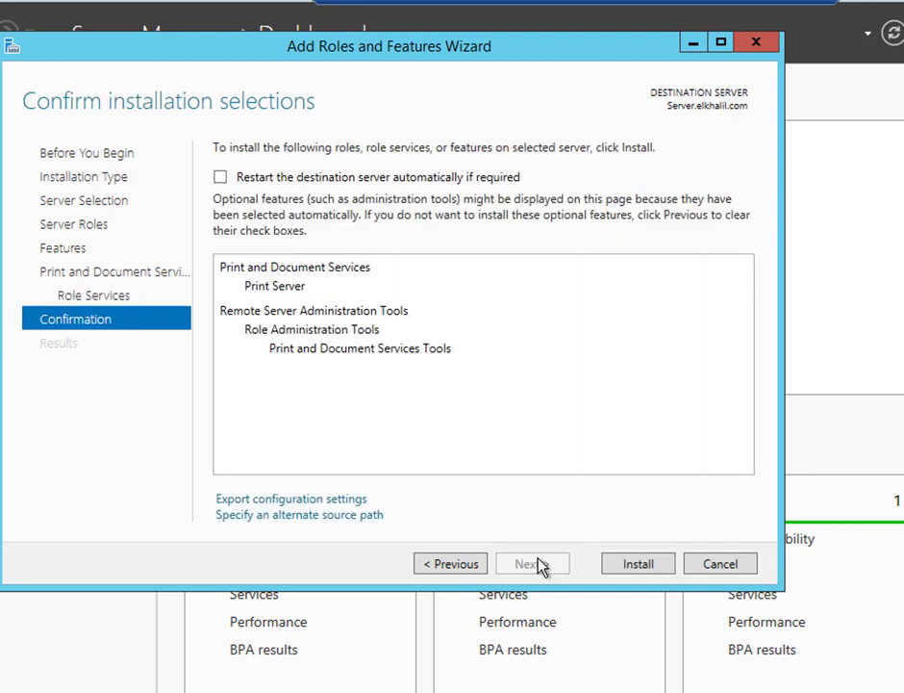
{"action": "left_click", "coordinate": [638, 564]}
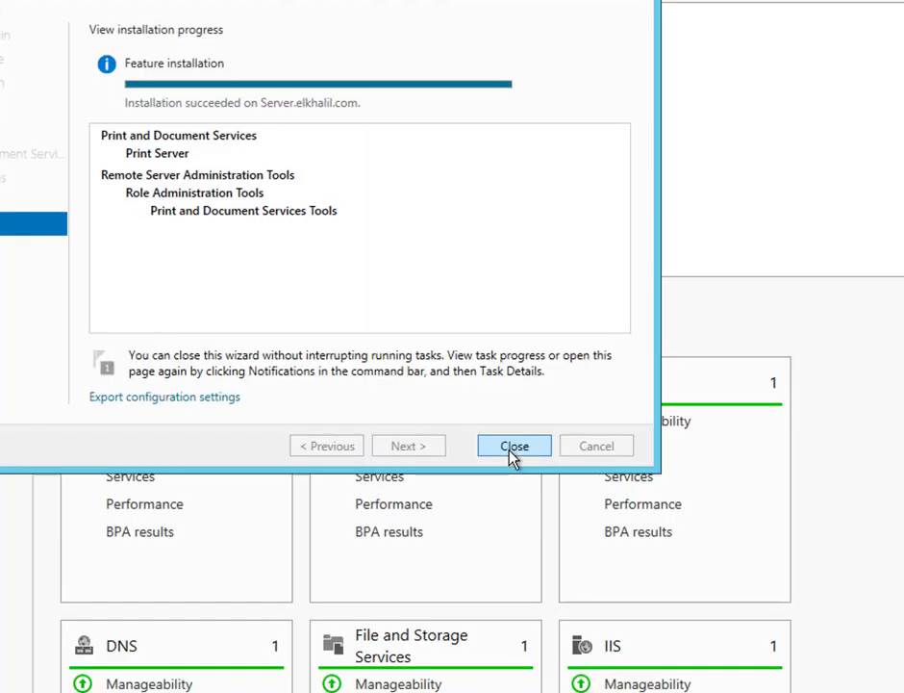
{"action": "left_click", "coordinate": [639, 538]}
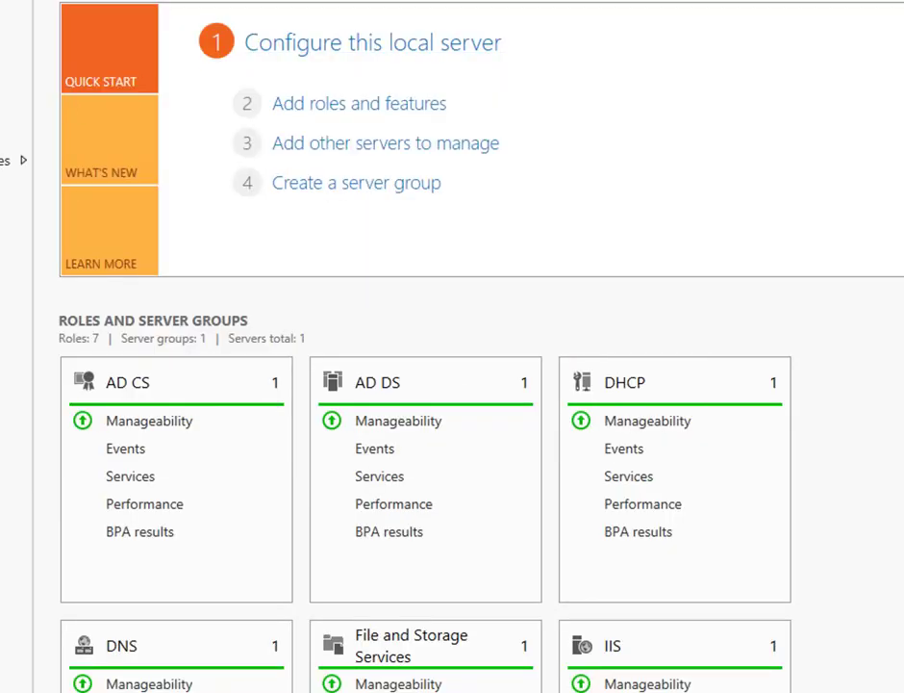
- View the Print Services page, and open Print Management at the local print server's list of drivers
{"action": "left_click", "coordinate": [15, 210]}
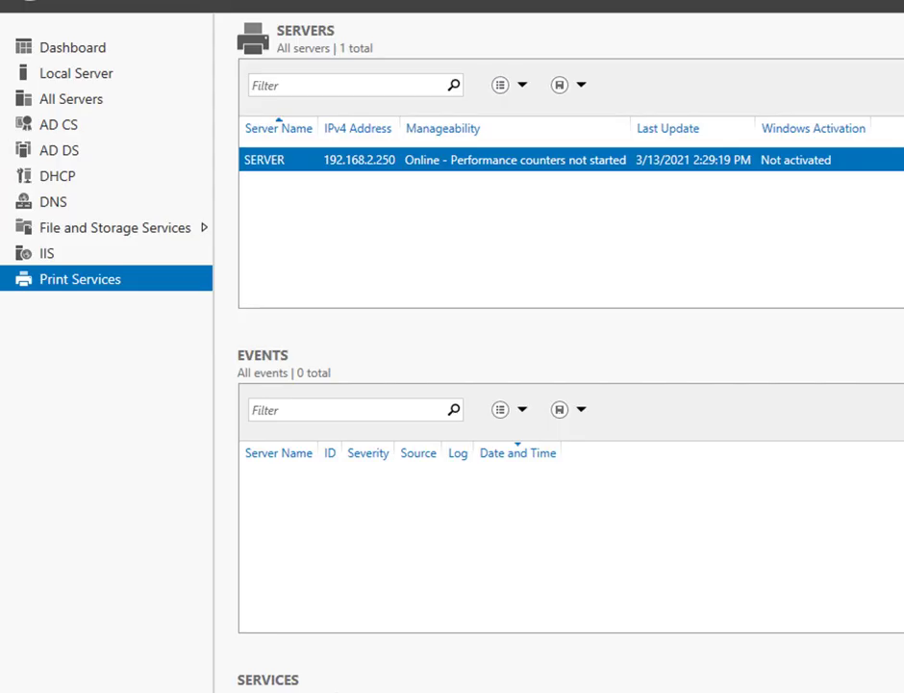
{"action": "left_click", "coordinate": [903, 0]}
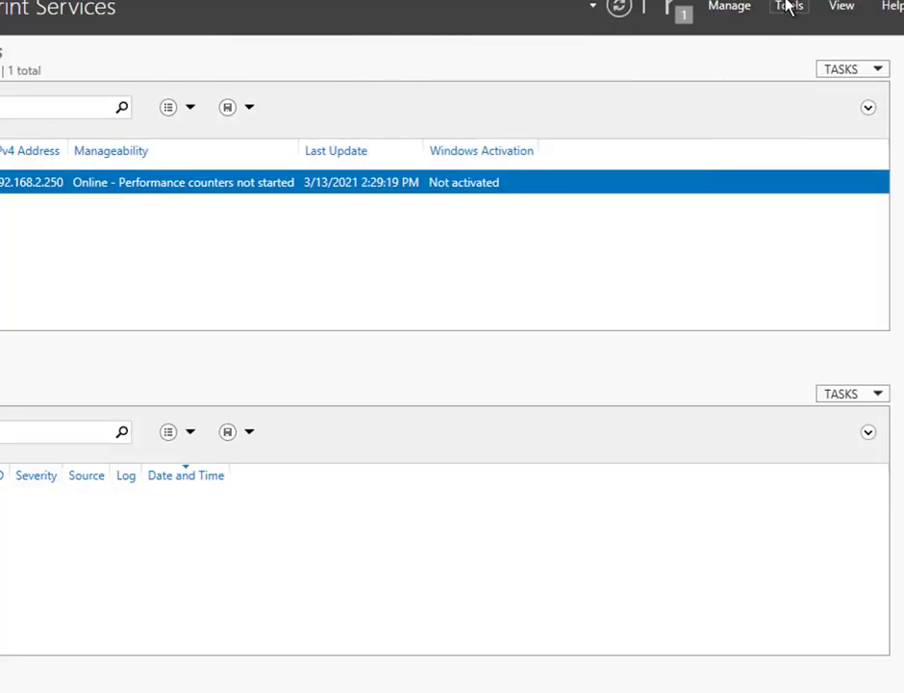
{"action": "left_click", "coordinate": [789, 7]}
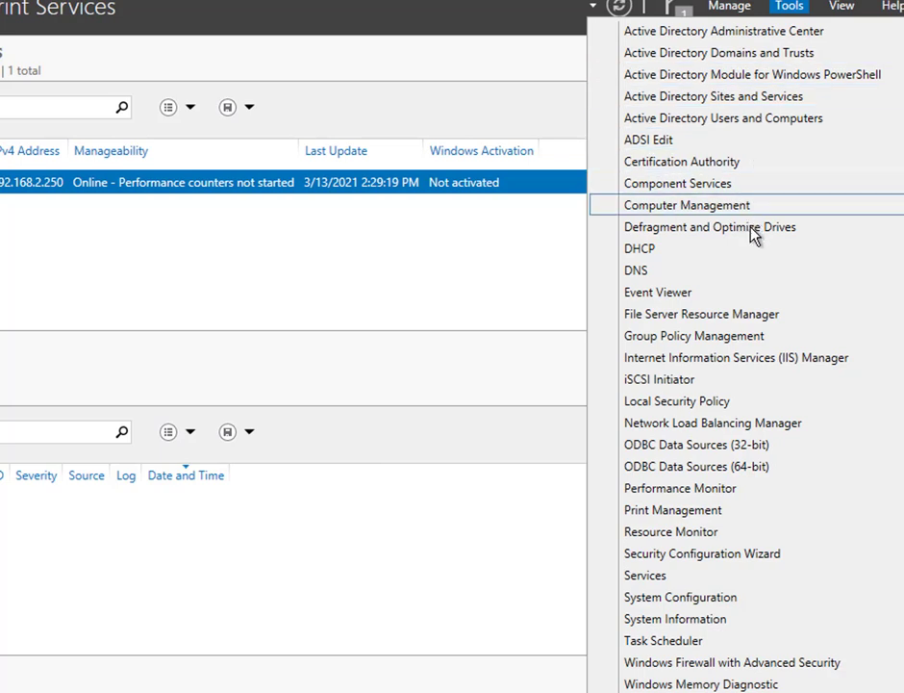
{"action": "left_click", "coordinate": [698, 517]}
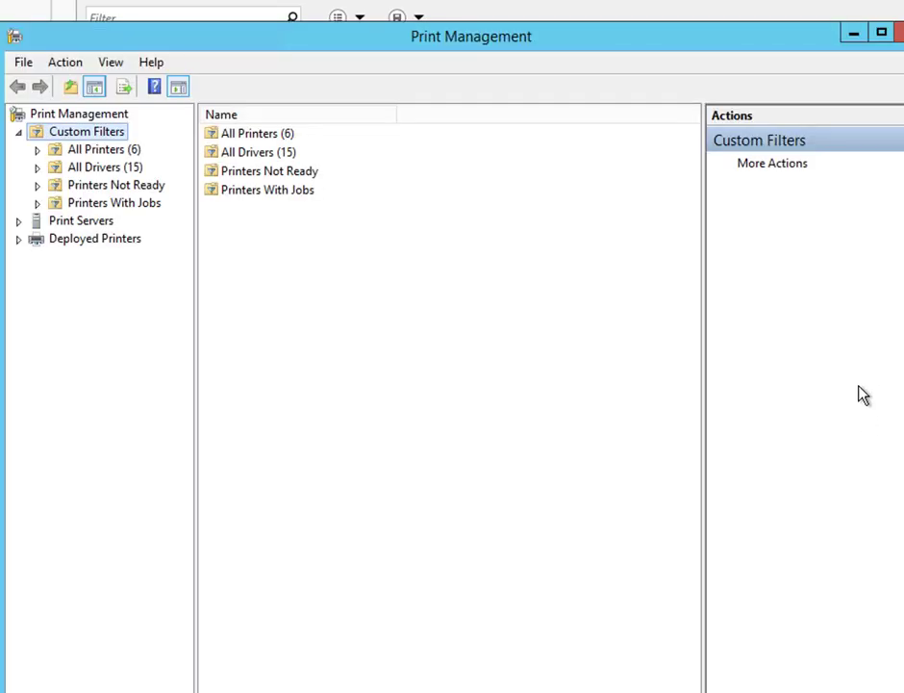
{"action": "left_click", "coordinate": [20, 221]}
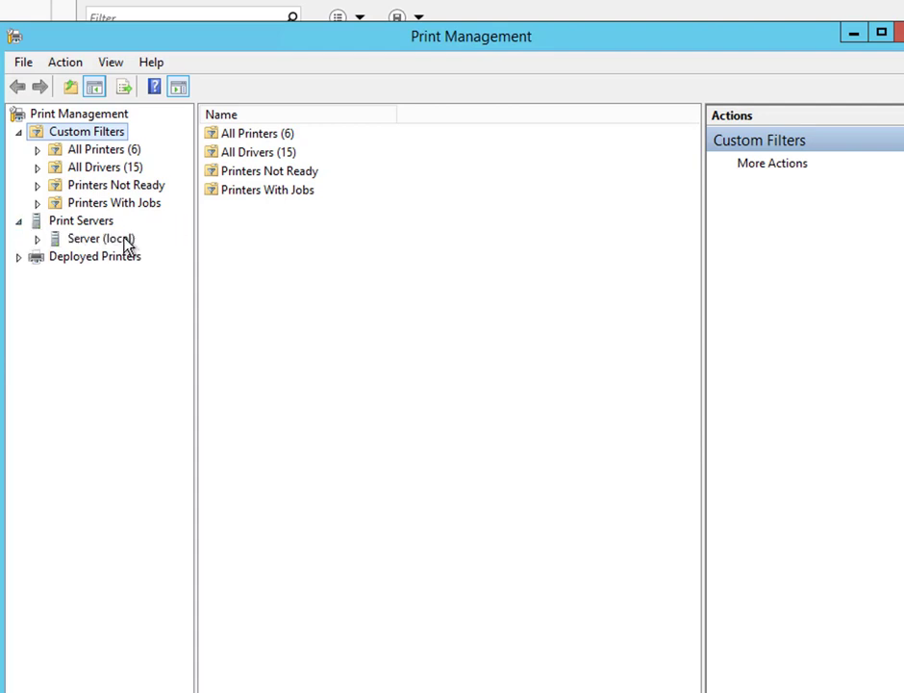
{"action": "left_click", "coordinate": [37, 239]}
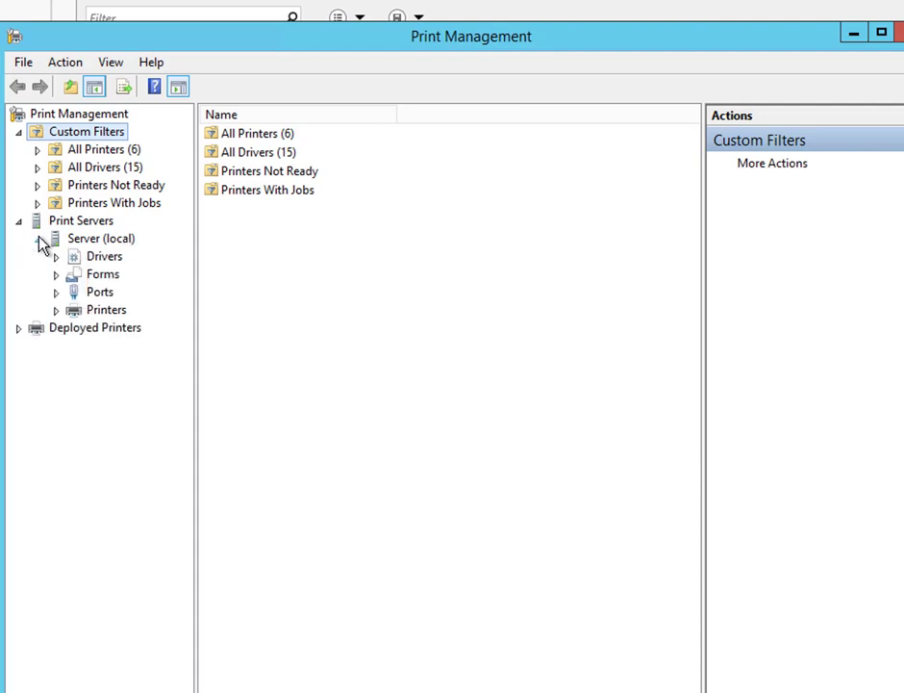
{"action": "left_click", "coordinate": [107, 260]}
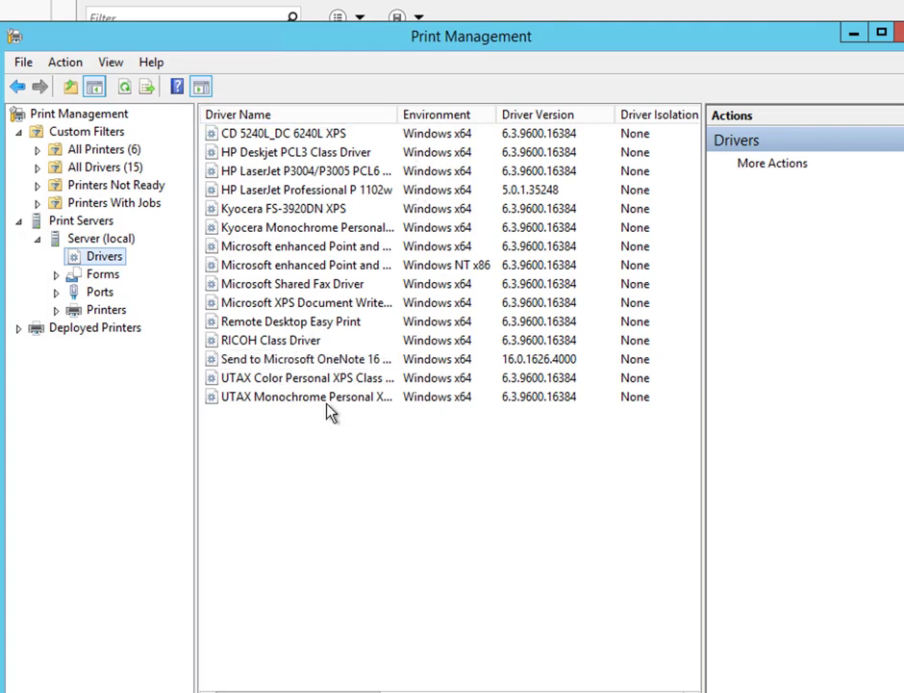
- Start adding a printer driver for the x64 processor and proceed to the driver selection
{"action": "right_click", "coordinate": [316, 493]}
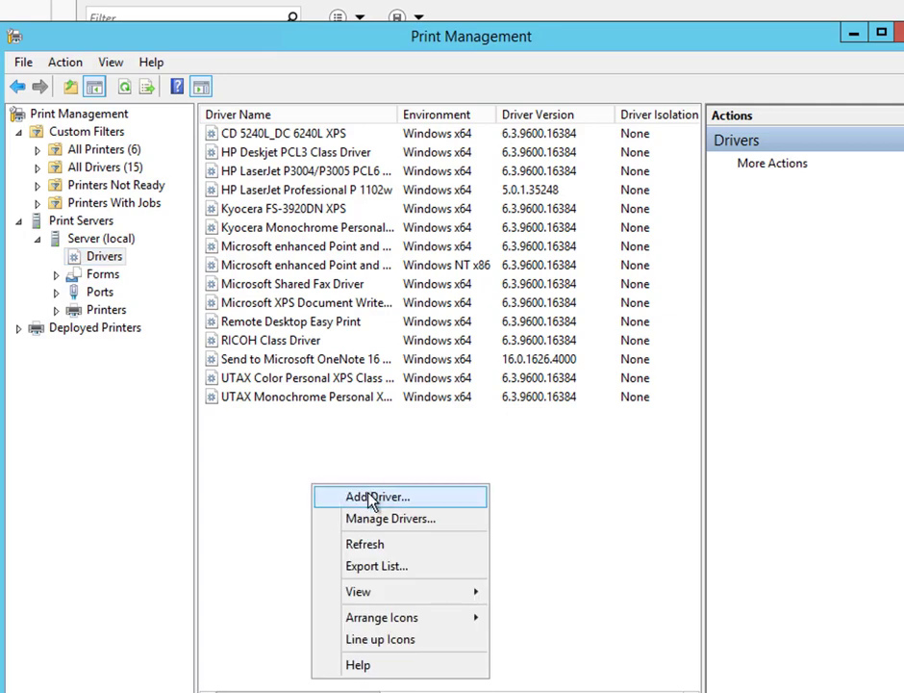
{"action": "left_click", "coordinate": [362, 501]}
{"action": "left_click", "coordinate": [452, 440]}
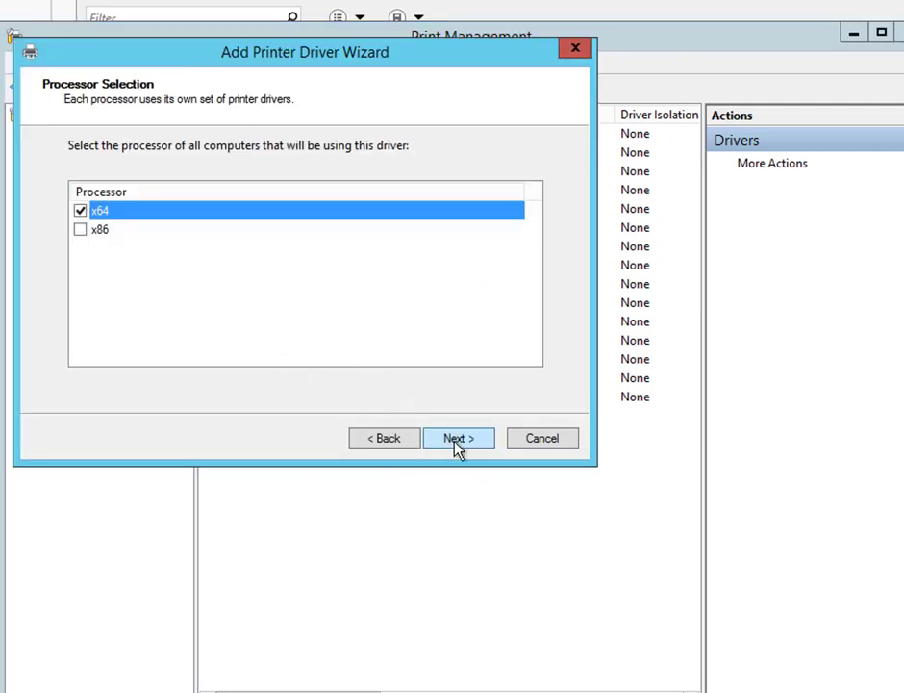
{"action": "left_click", "coordinate": [458, 440]}
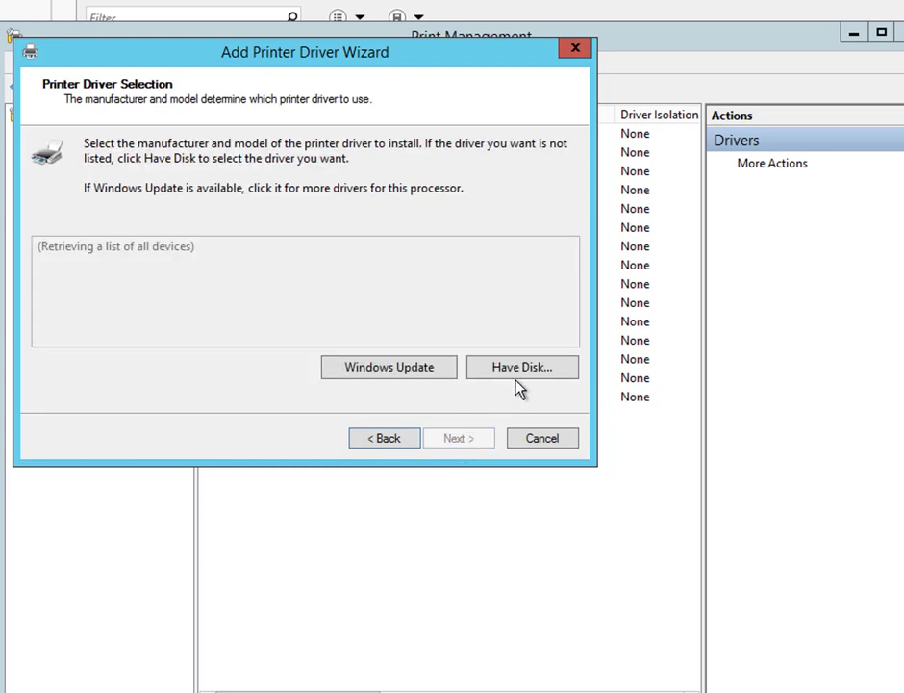
- Choose to install the driver from a disk and browse for its setup information file on New Volume (D:)
{"action": "left_click", "coordinate": [526, 376]}
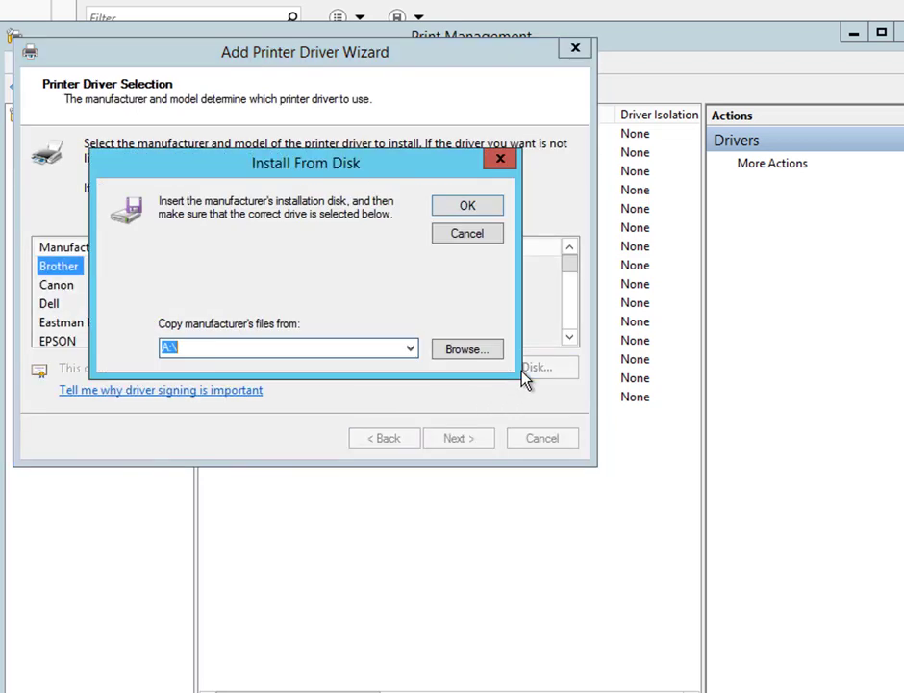
{"action": "left_click", "coordinate": [411, 350]}
{"action": "left_click", "coordinate": [461, 351]}
{"action": "left_click", "coordinate": [461, 351]}
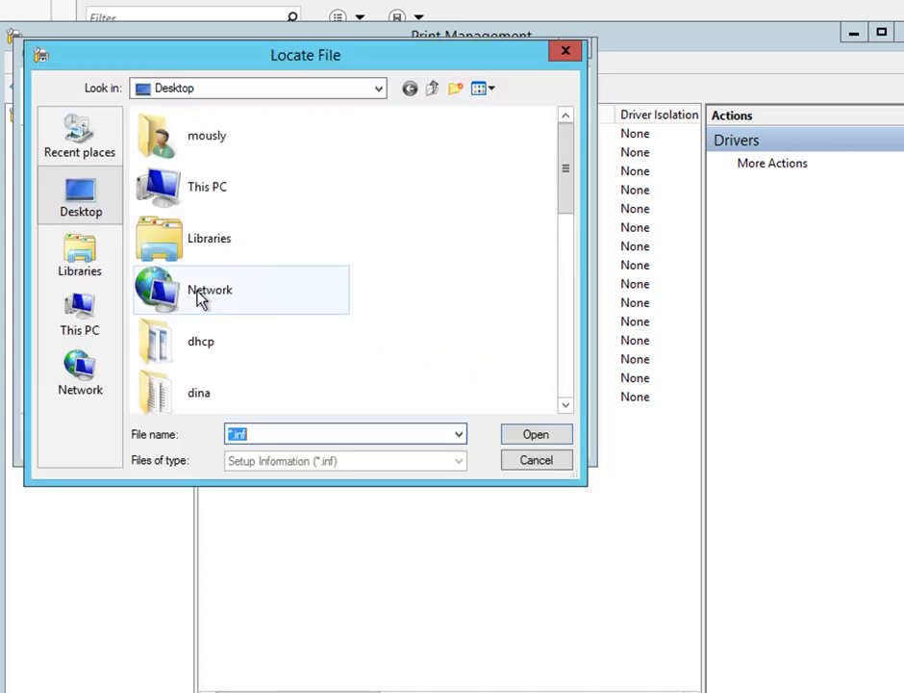
{"action": "left_click", "coordinate": [78, 313]}
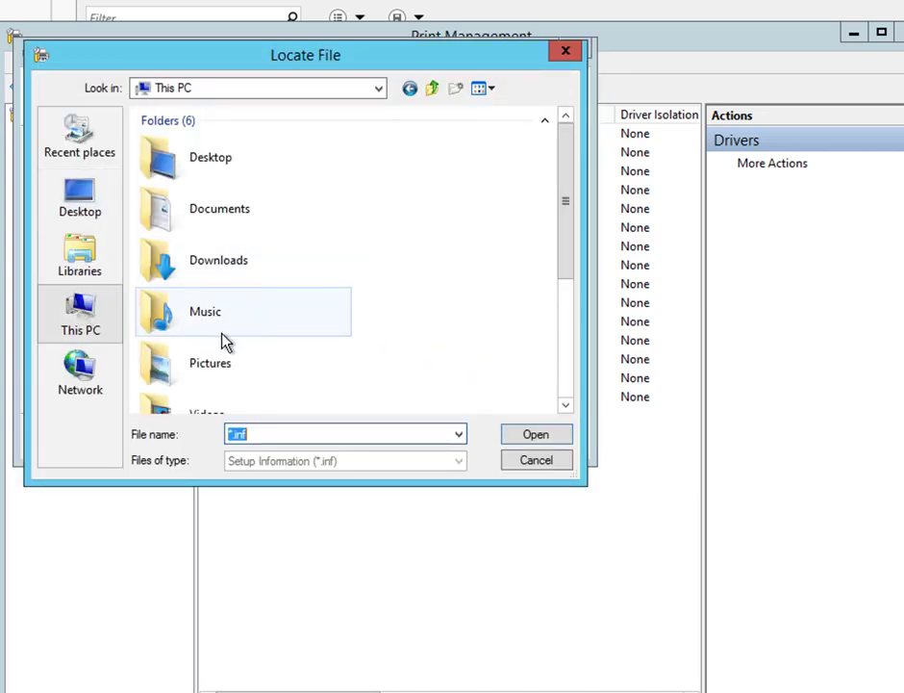
{"action": "left_click_drag", "start_coordinate": [564, 263], "coordinate": [553, 317]}
{"action": "scroll", "coordinate": [553, 317], "scroll_direction": "down", "scroll_amount": 3}
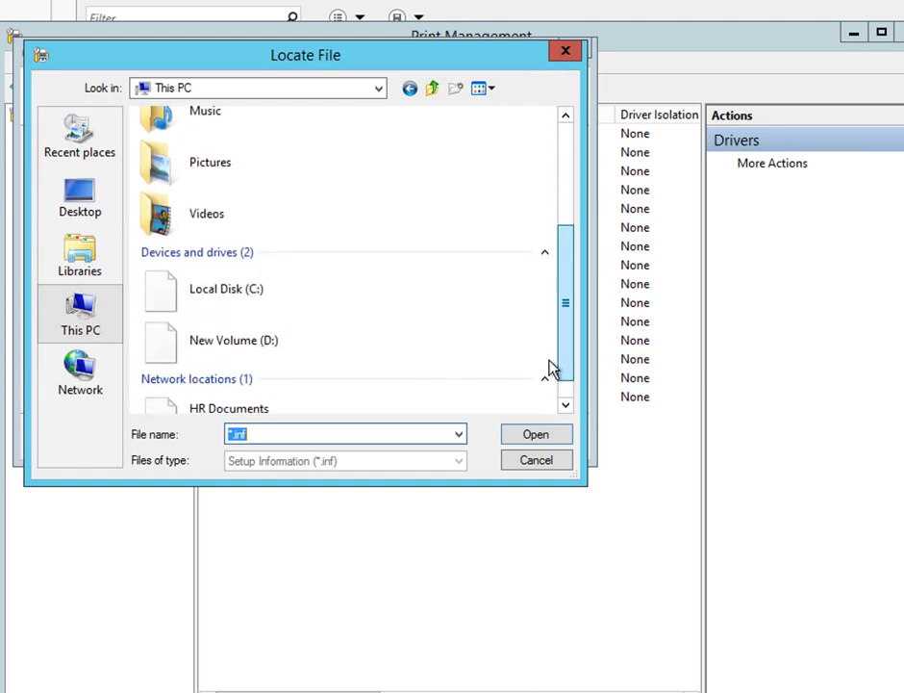
{"action": "double_click", "coordinate": [266, 327]}
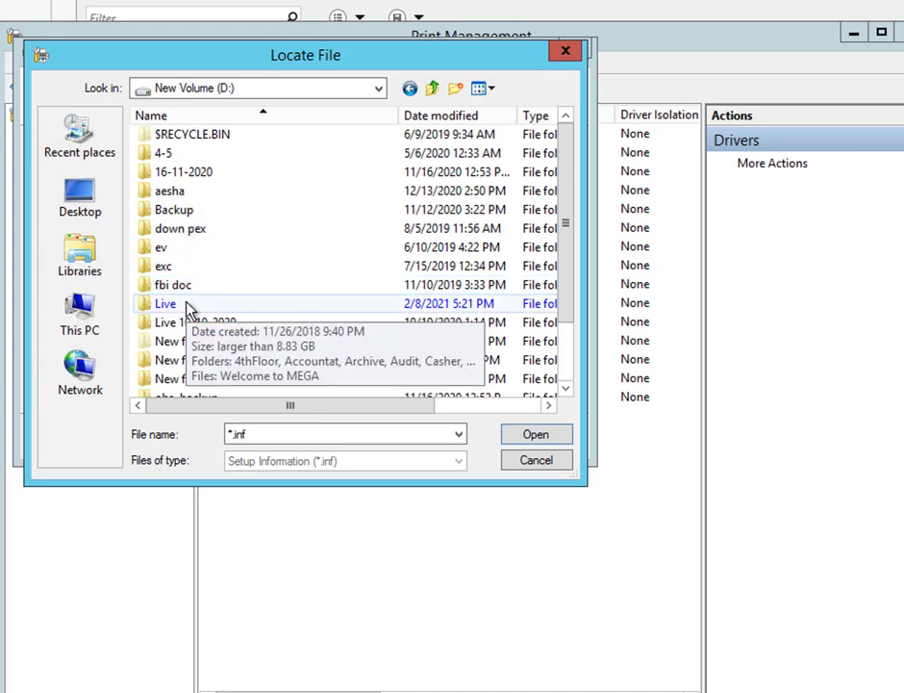
- Go to the TEST folder inside share\FBI Share1 on the D: drive
{"action": "scroll", "coordinate": [200, 288], "scroll_direction": "down", "scroll_amount": 2}
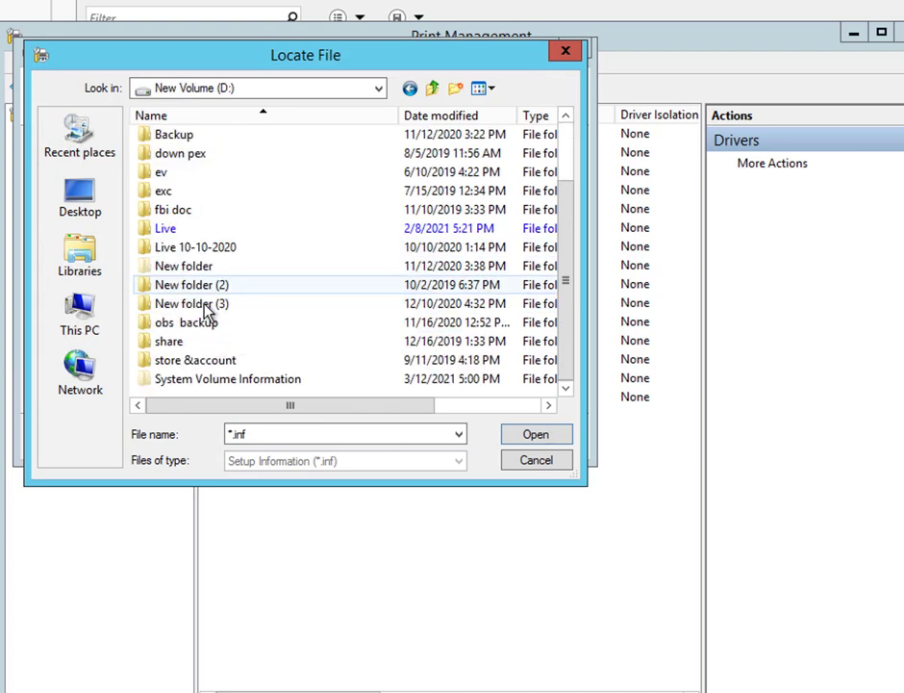
{"action": "double_click", "coordinate": [183, 344]}
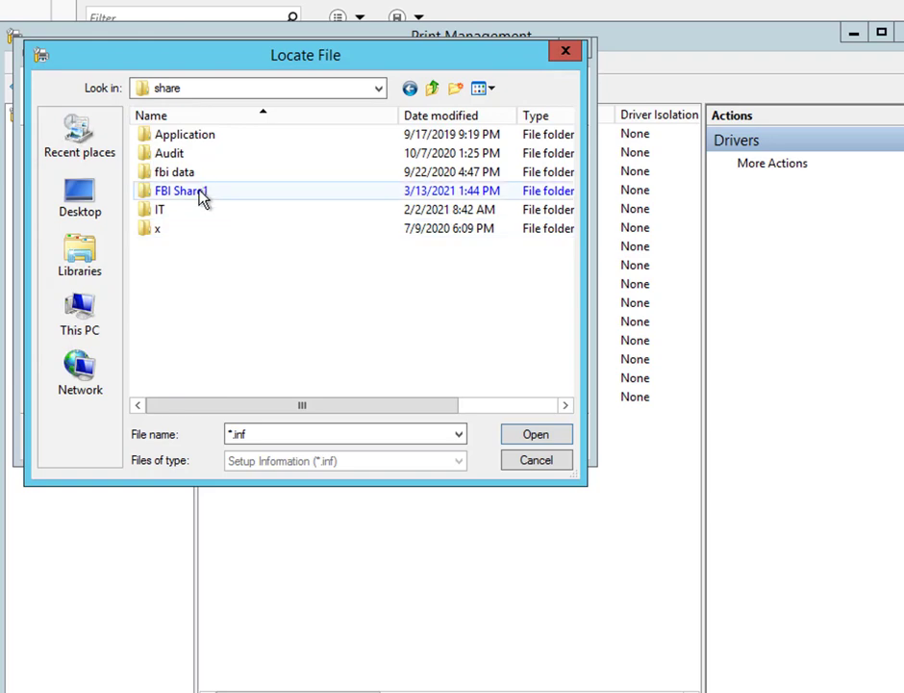
{"action": "double_click", "coordinate": [202, 193]}
{"action": "scroll", "coordinate": [219, 237], "scroll_direction": "down", "scroll_amount": 3}
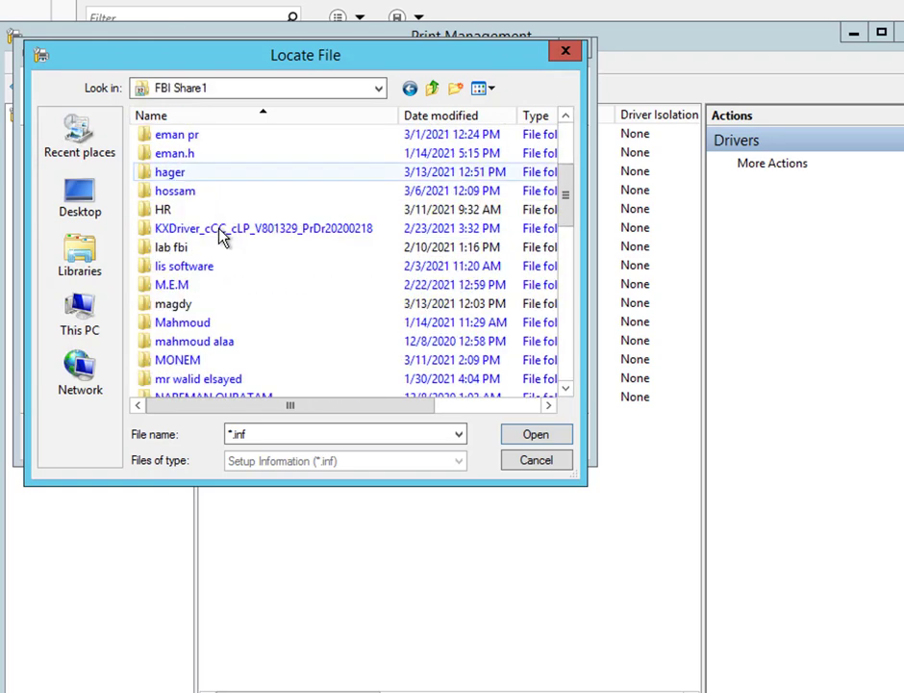
{"action": "scroll", "coordinate": [222, 245], "scroll_direction": "down", "scroll_amount": 4}
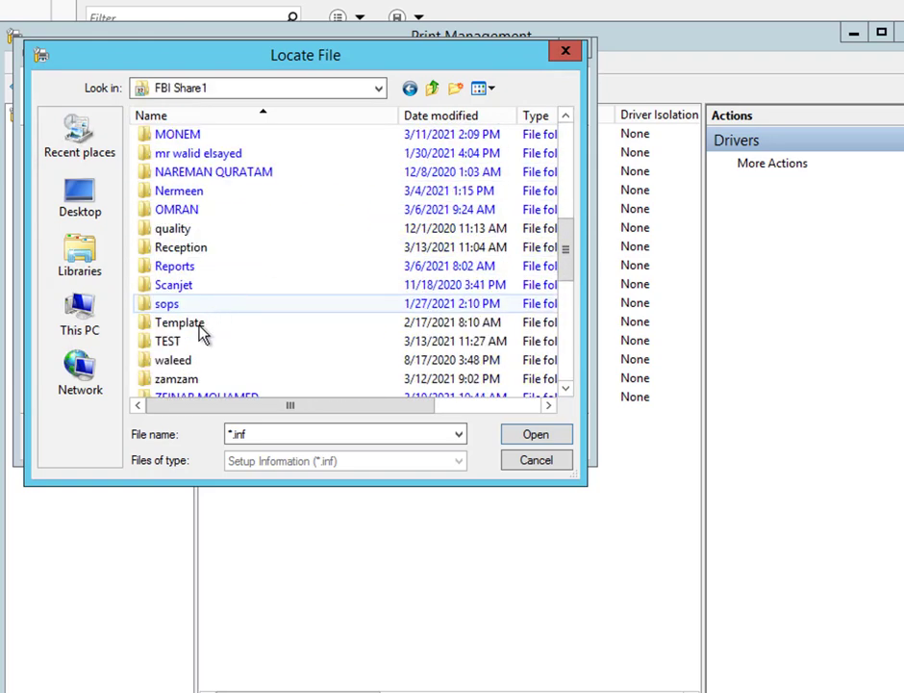
{"action": "double_click", "coordinate": [197, 341]}
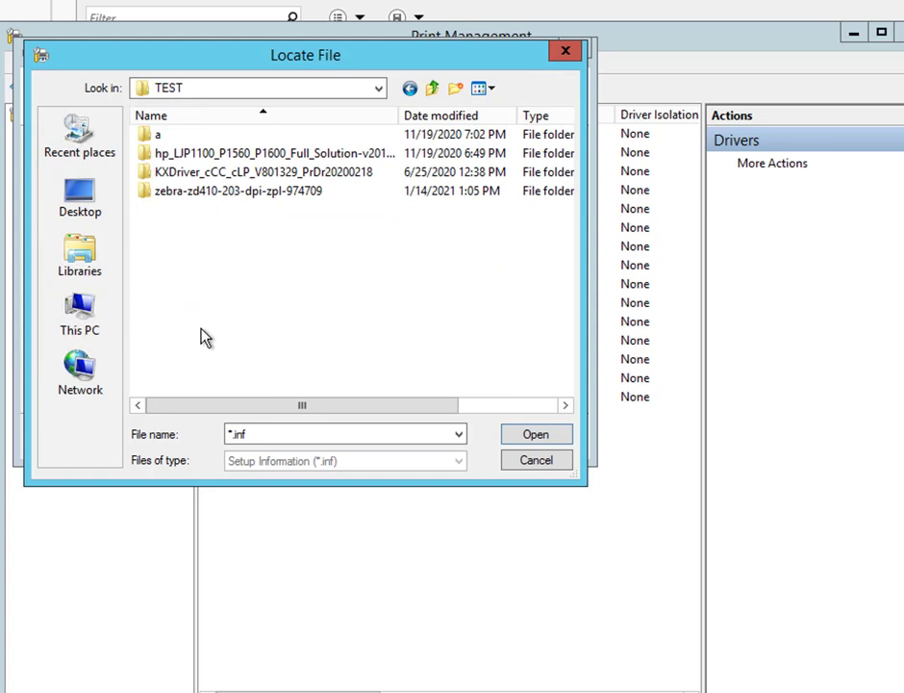
- Load the 64-bit driver's setup information file from the nested KXDriver_cCC_cLP_V801329_PrDr20200218 folder as the installation source
{"action": "double_click", "coordinate": [199, 174]}
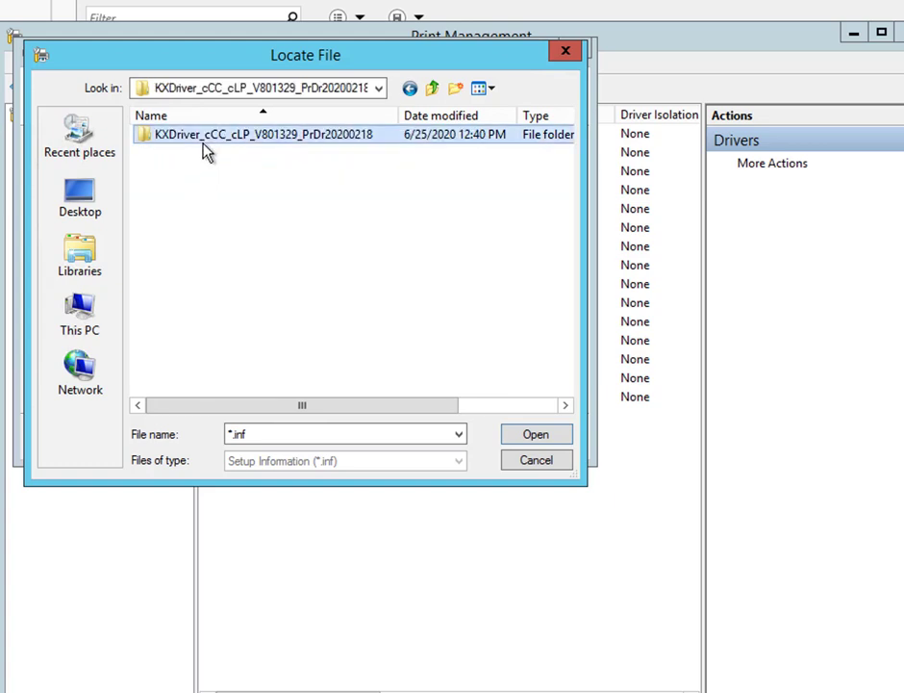
{"action": "double_click", "coordinate": [205, 152]}
{"action": "left_click", "coordinate": [190, 154]}
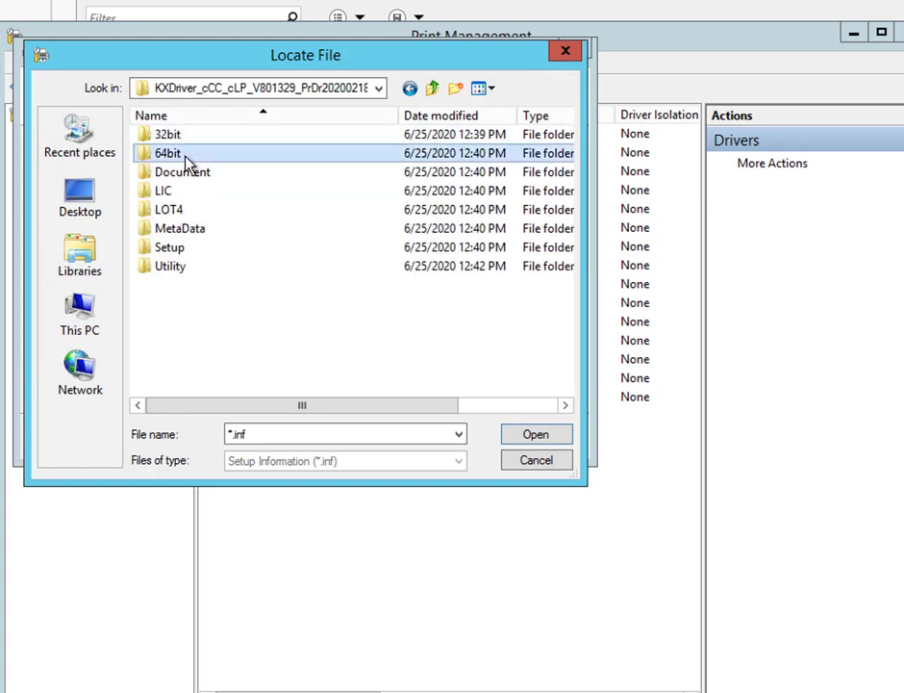
{"action": "left_click", "coordinate": [516, 434]}
{"action": "left_click", "coordinate": [516, 433]}
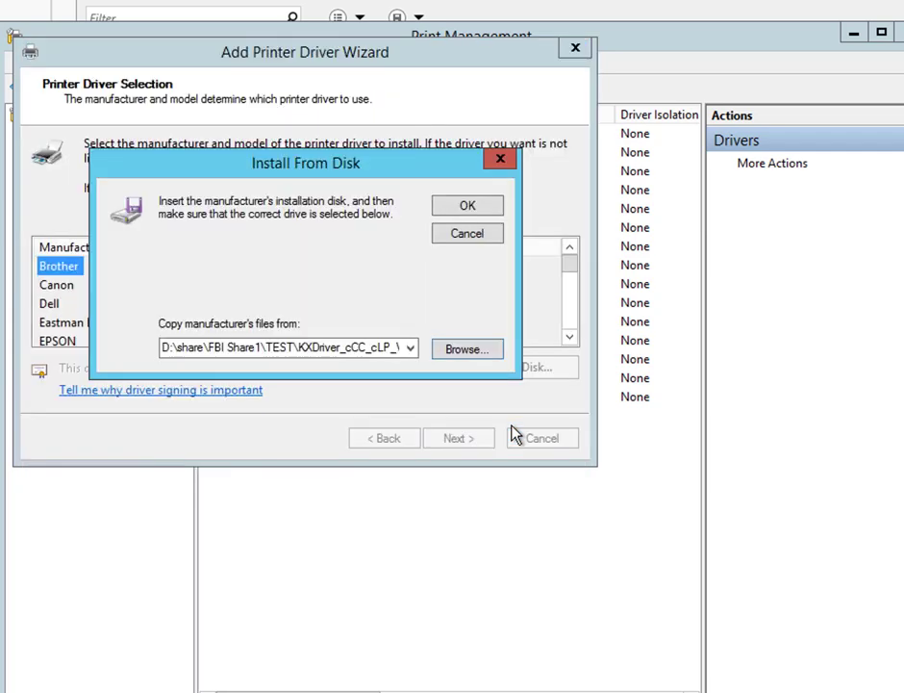
{"action": "left_click", "coordinate": [468, 205]}
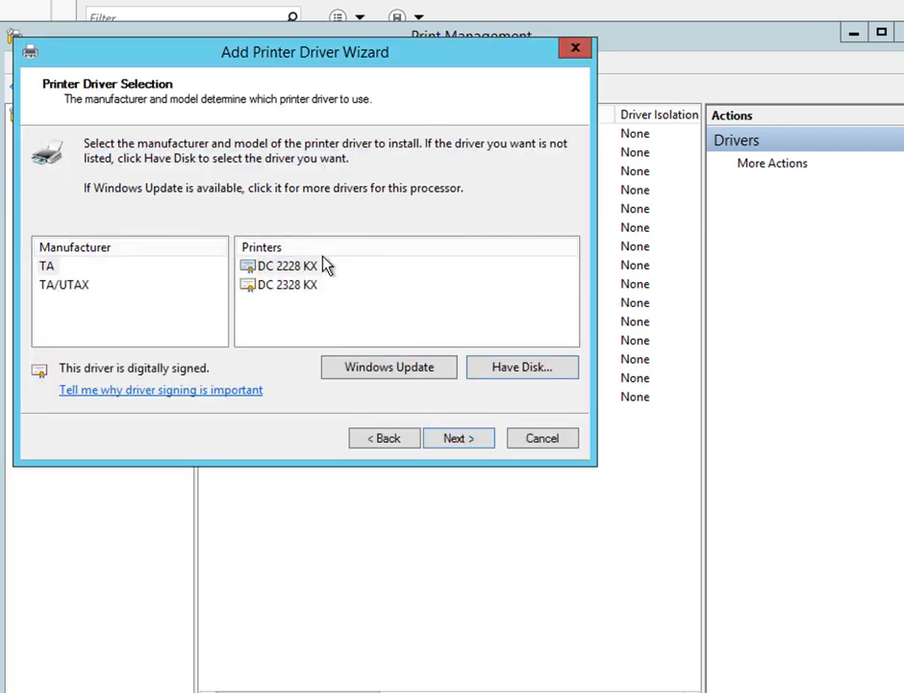
- Select the P-4530DN KX model from manufacturer TA/UTAX and finish adding its driver to the print server
{"action": "left_click", "coordinate": [327, 266]}
{"action": "left_click", "coordinate": [81, 293]}
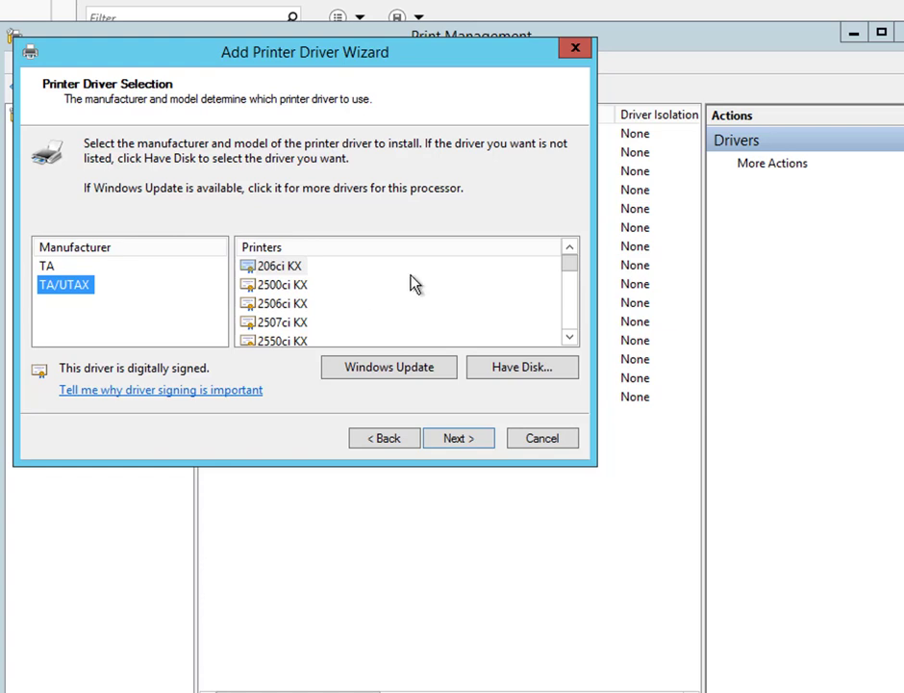
{"action": "left_click_drag", "start_coordinate": [573, 274], "coordinate": [572, 320]}
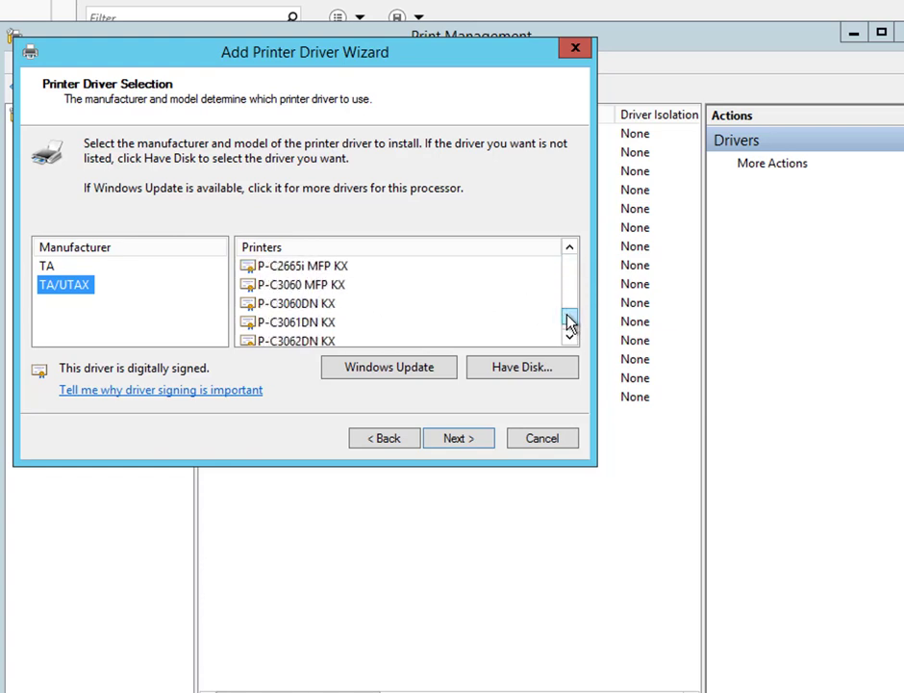
{"action": "left_click_drag", "start_coordinate": [571, 325], "coordinate": [574, 311]}
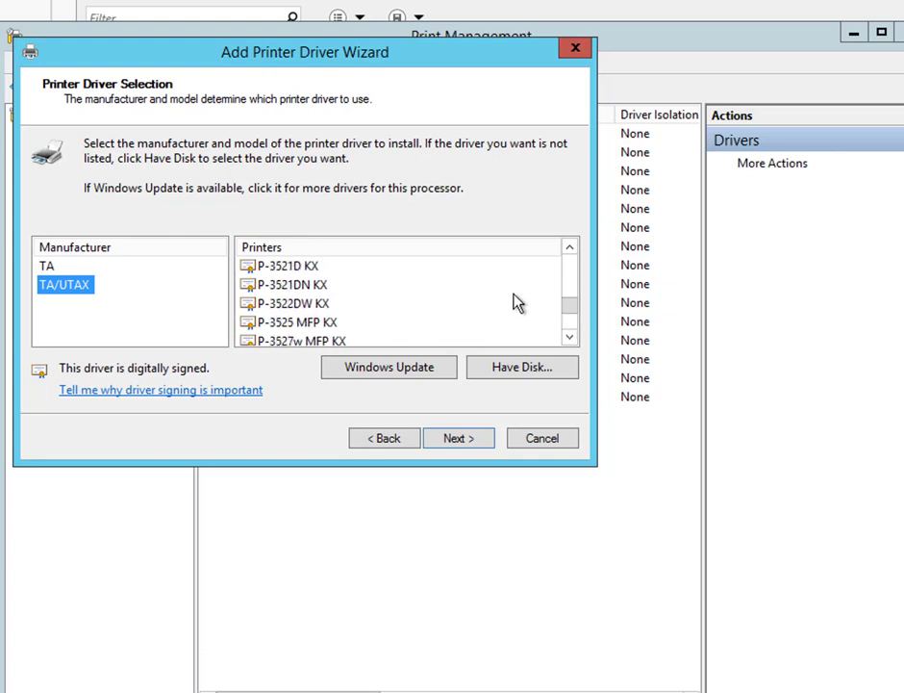
{"action": "left_click", "coordinate": [569, 341]}
{"action": "left_click", "coordinate": [570, 342]}
{"action": "left_click", "coordinate": [569, 341]}
{"action": "left_click", "coordinate": [570, 342]}
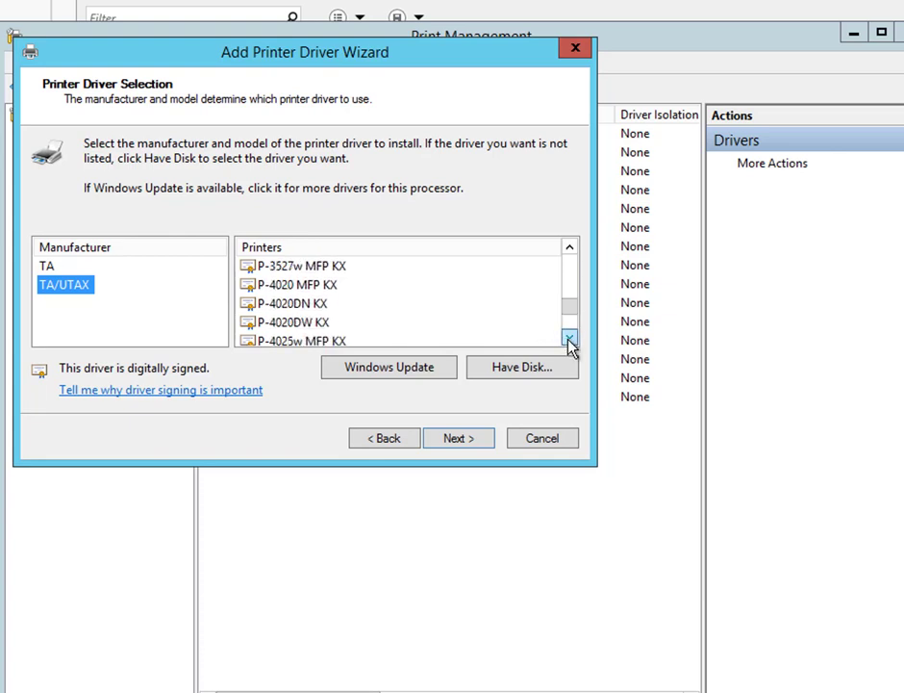
{"action": "left_click", "coordinate": [569, 342]}
{"action": "left_click", "coordinate": [570, 341]}
{"action": "left_click", "coordinate": [570, 341]}
{"action": "left_click", "coordinate": [570, 342]}
{"action": "left_click", "coordinate": [570, 342]}
{"action": "left_click", "coordinate": [569, 341]}
{"action": "left_click", "coordinate": [569, 342]}
{"action": "left_click", "coordinate": [570, 341]}
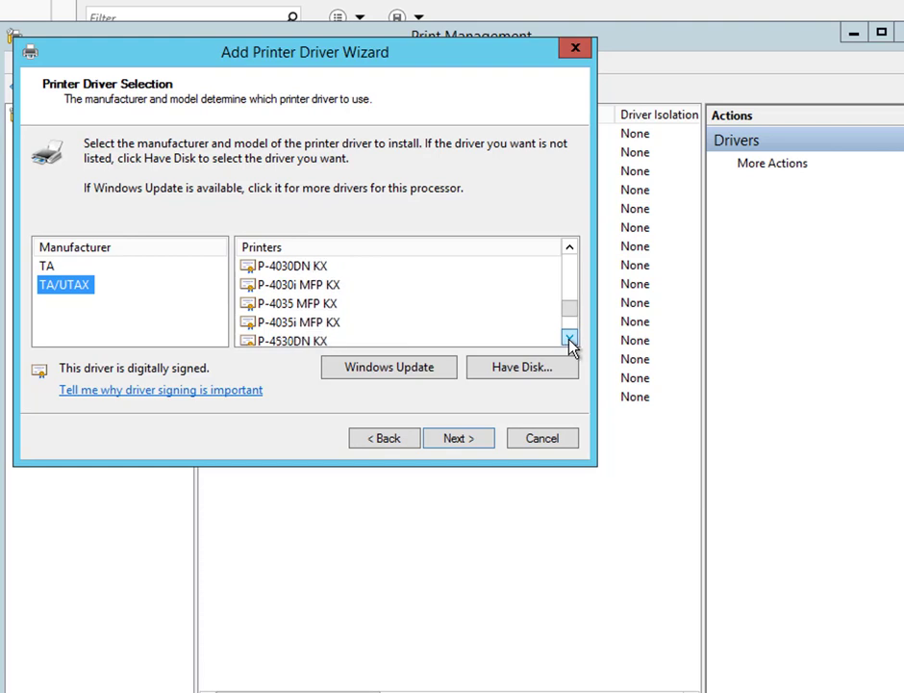
{"action": "left_click", "coordinate": [569, 342]}
{"action": "left_click", "coordinate": [570, 341]}
{"action": "left_click", "coordinate": [570, 341]}
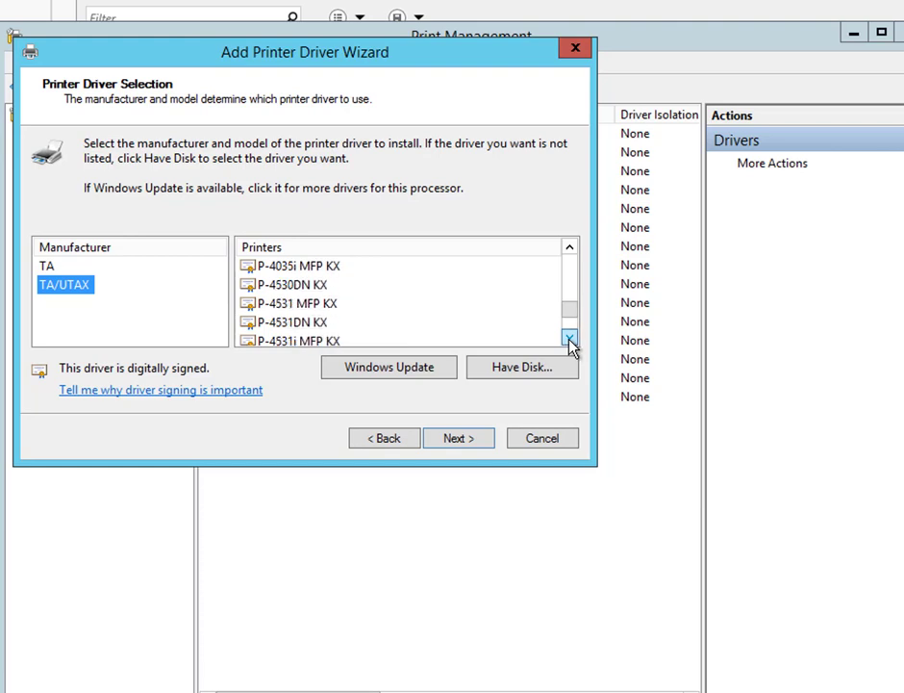
{"action": "left_click", "coordinate": [310, 285]}
{"action": "left_click", "coordinate": [447, 439]}
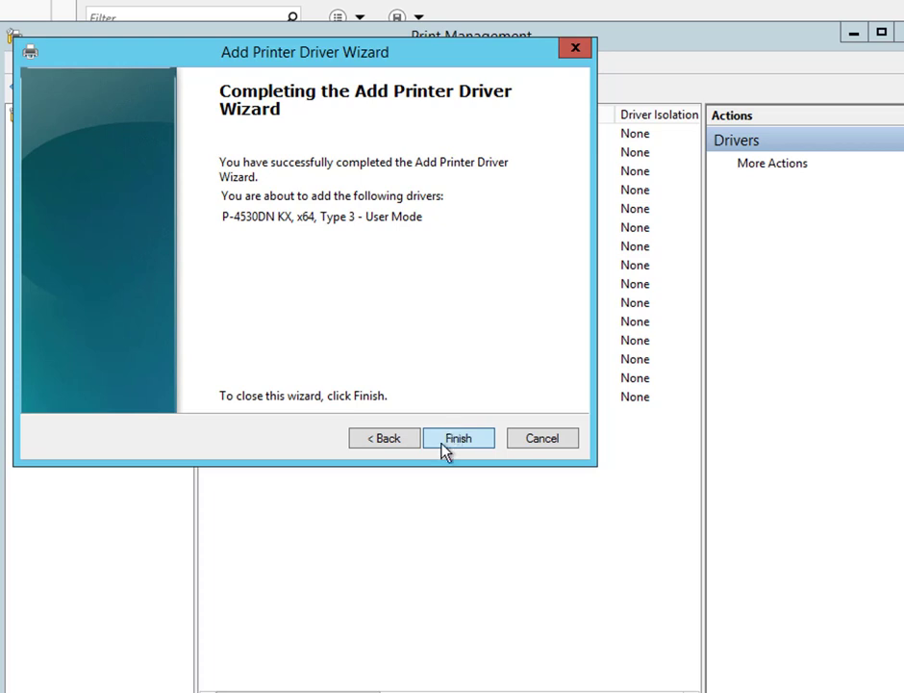
{"action": "left_click", "coordinate": [459, 443]}
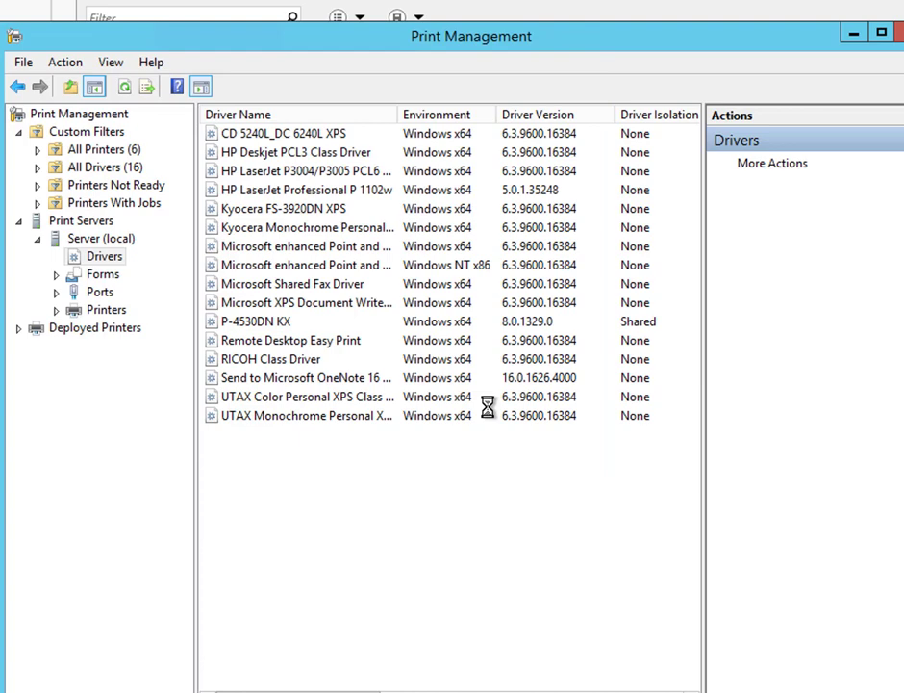
- Start adding a new printer in the local print server's list of printers
{"action": "left_click", "coordinate": [120, 312]}
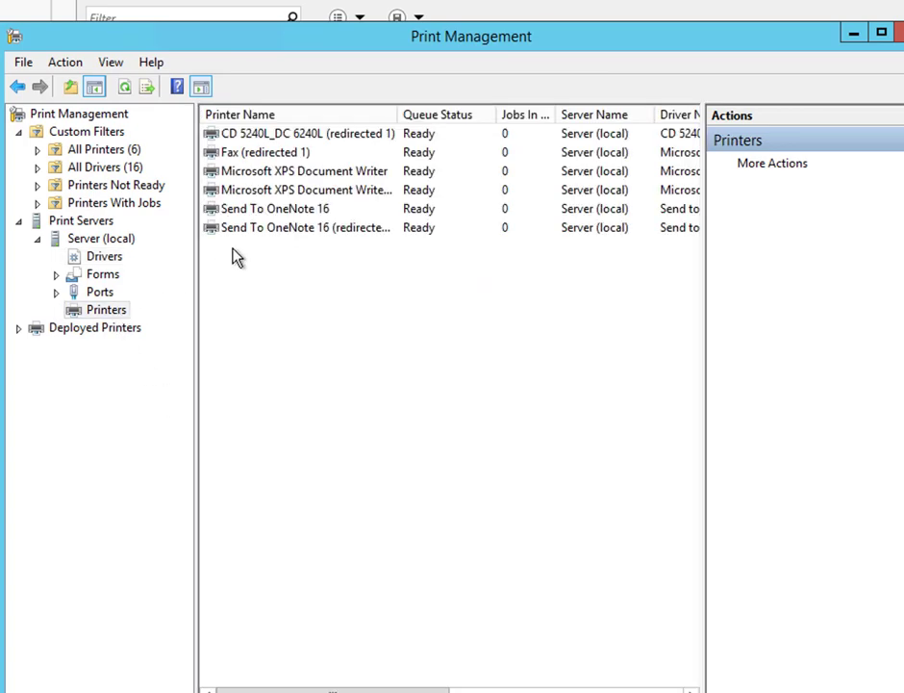
{"action": "right_click", "coordinate": [279, 301]}
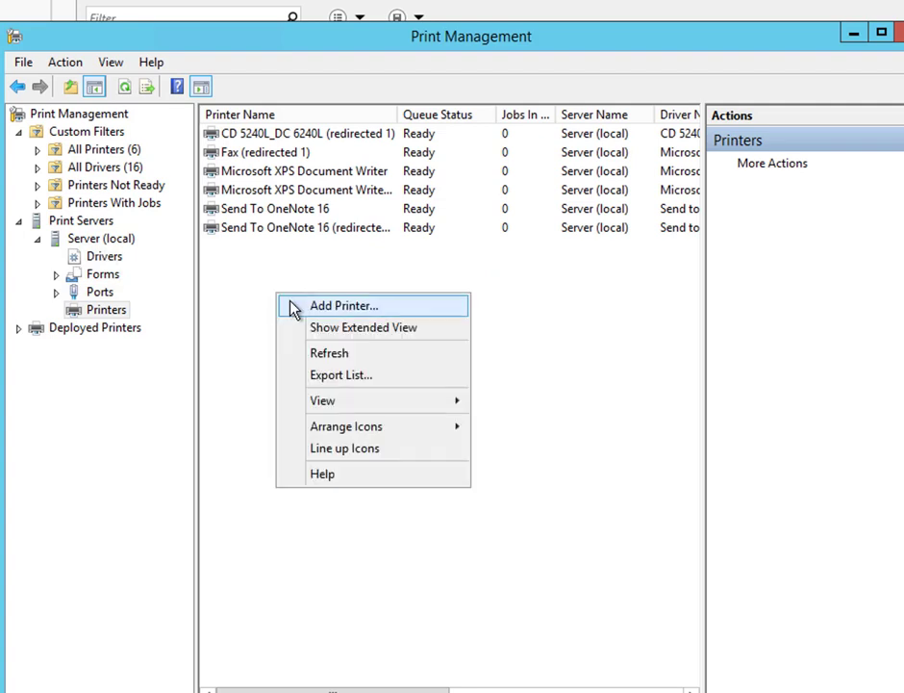
{"action": "left_click", "coordinate": [314, 307]}
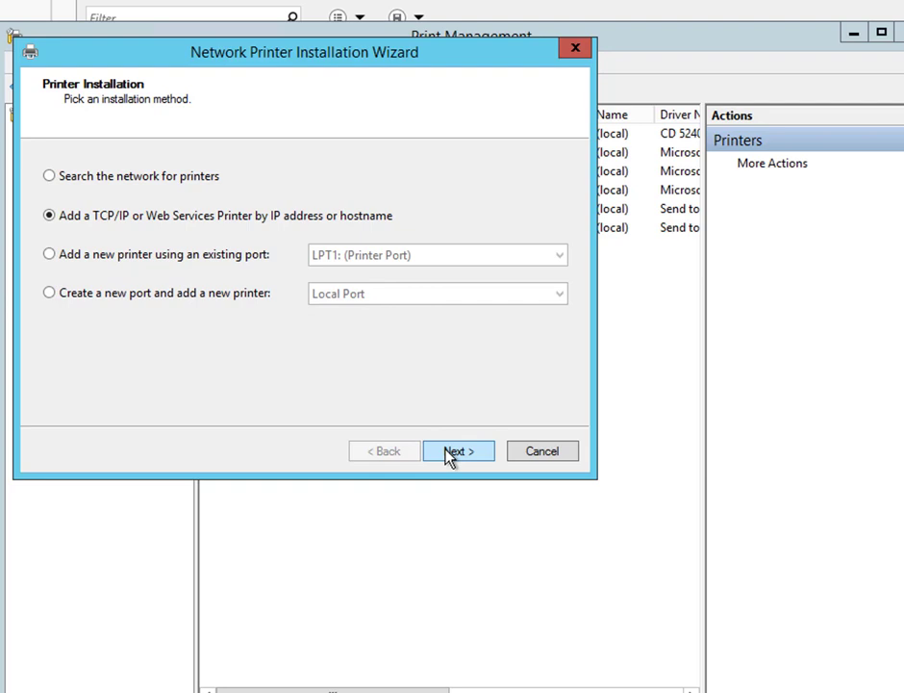
- Try to find the printer by searching the network, and return to the choice of installation method
{"action": "left_click", "coordinate": [157, 185]}
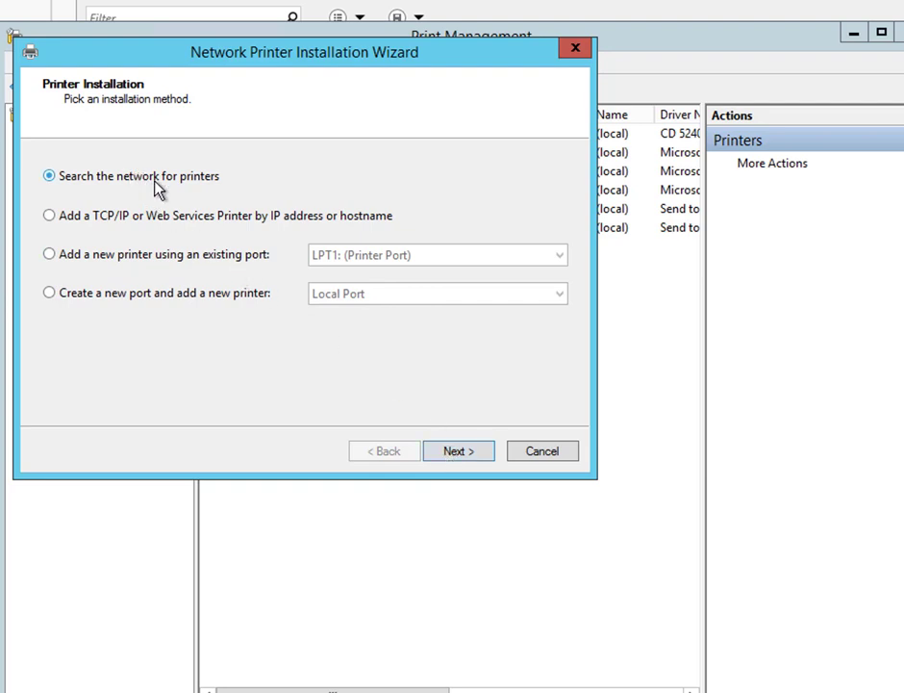
{"action": "left_click", "coordinate": [458, 451]}
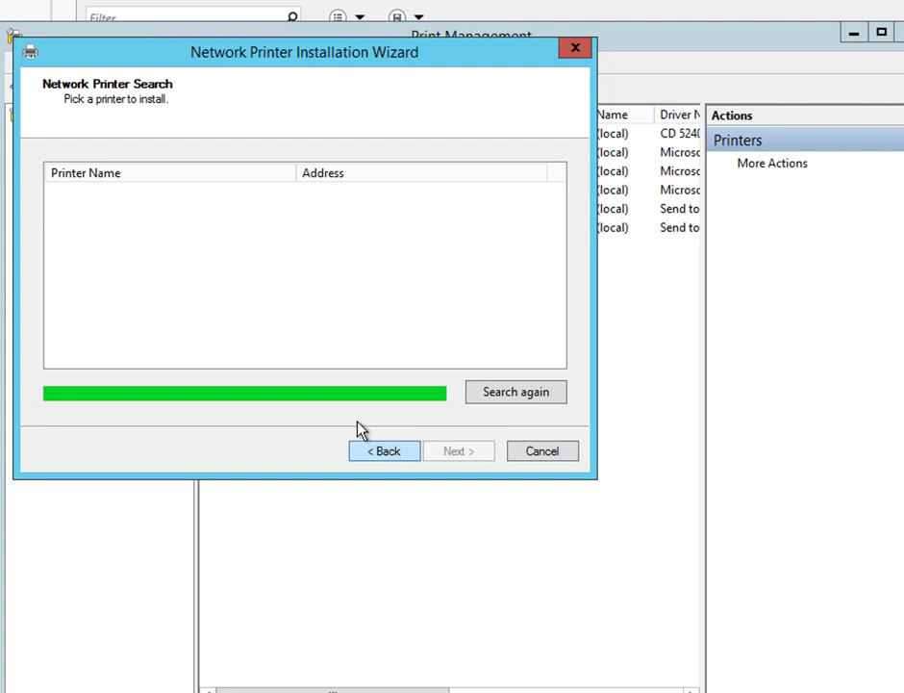
{"action": "key", "text": "Return"}
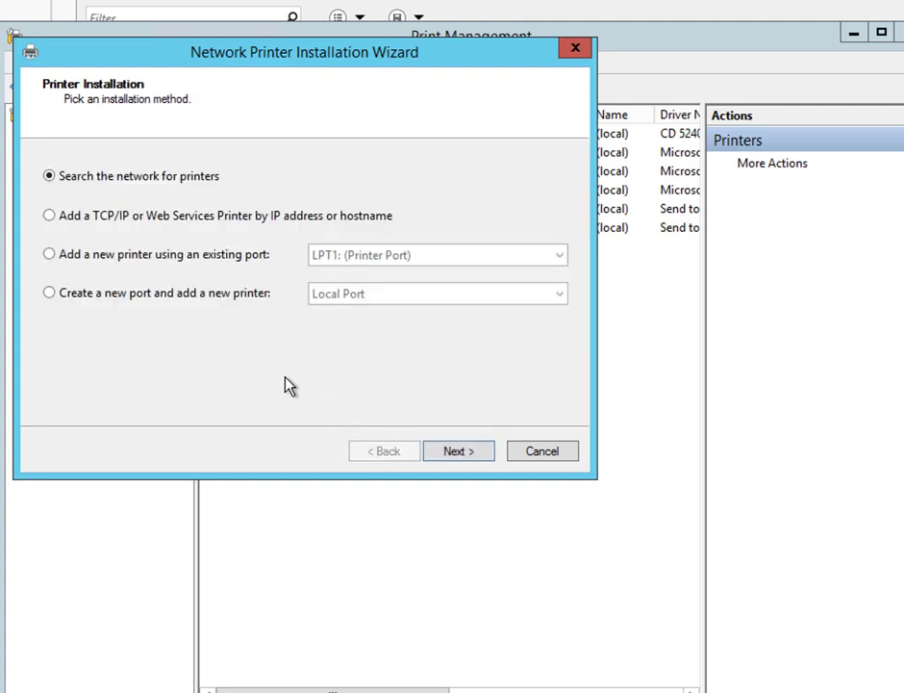
- Add the printer by IP address as a TCP/IP Device with address 192.168.1.117, and proceed to the driver choice
{"action": "left_click", "coordinate": [133, 215]}
{"action": "left_click", "coordinate": [459, 452]}
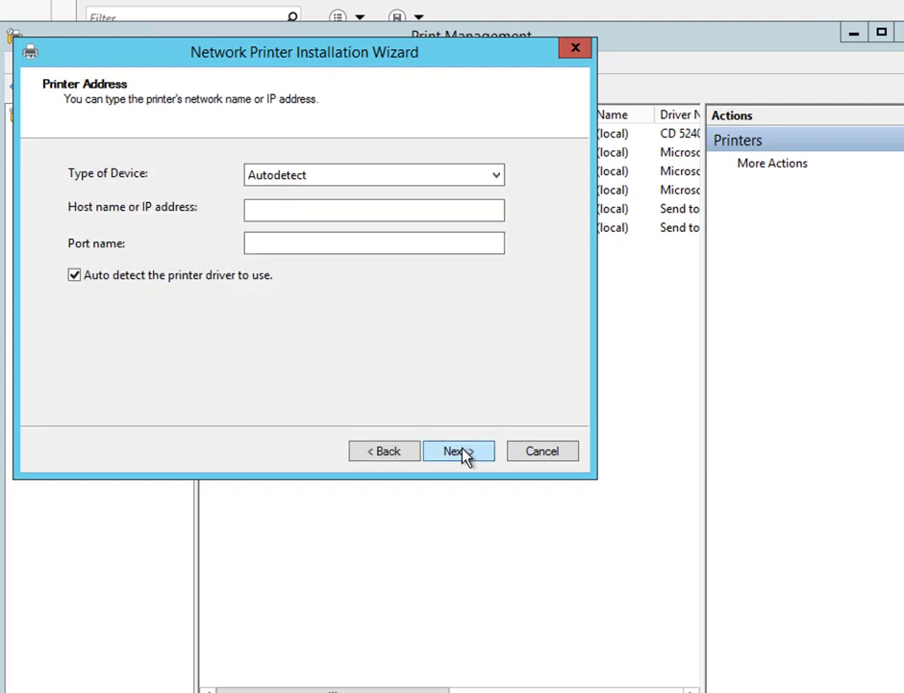
{"action": "left_click", "coordinate": [358, 185]}
{"action": "left_click", "coordinate": [341, 208]}
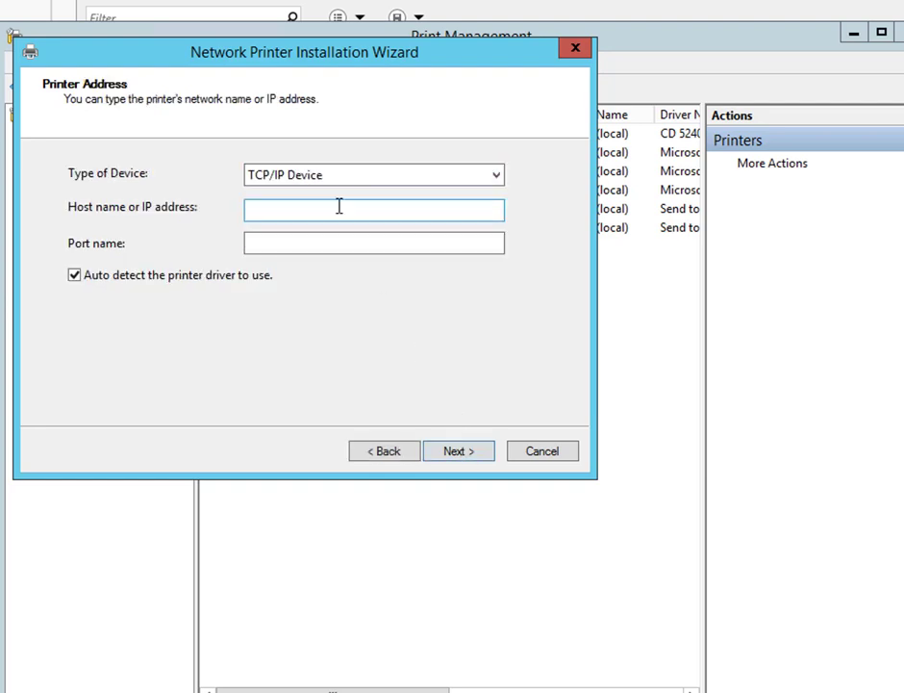
{"action": "left_click", "coordinate": [339, 206]}
{"action": "type", "text": "192"}
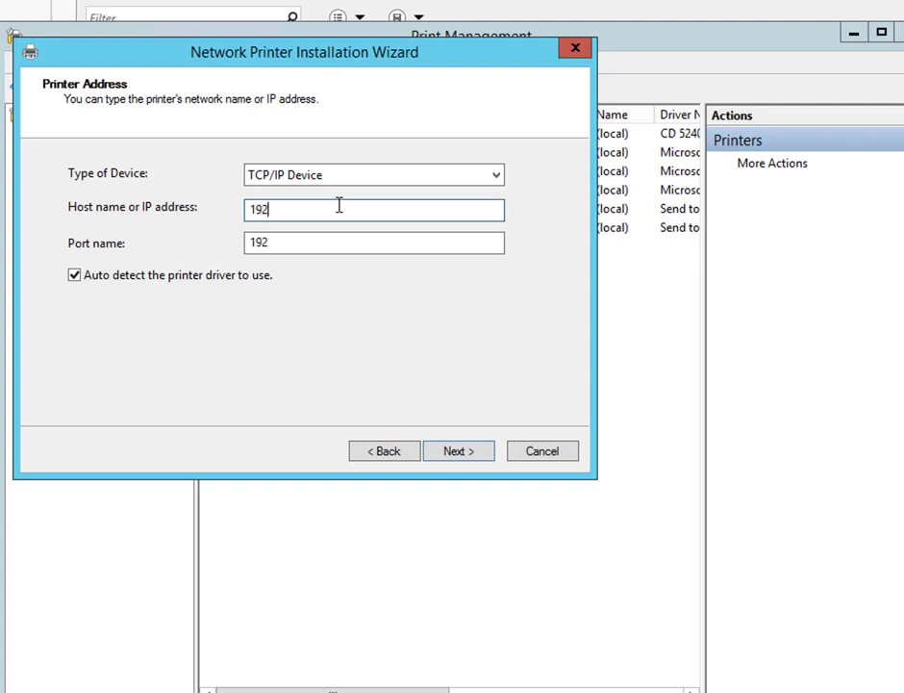
{"action": "type", "text": ".168.1.117"}
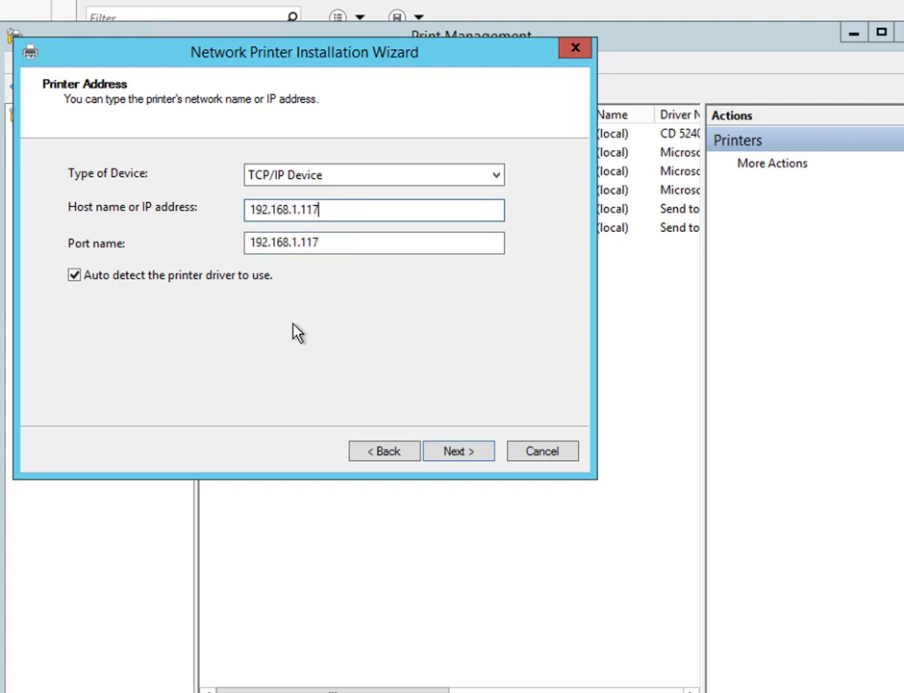
{"action": "left_click", "coordinate": [458, 451]}
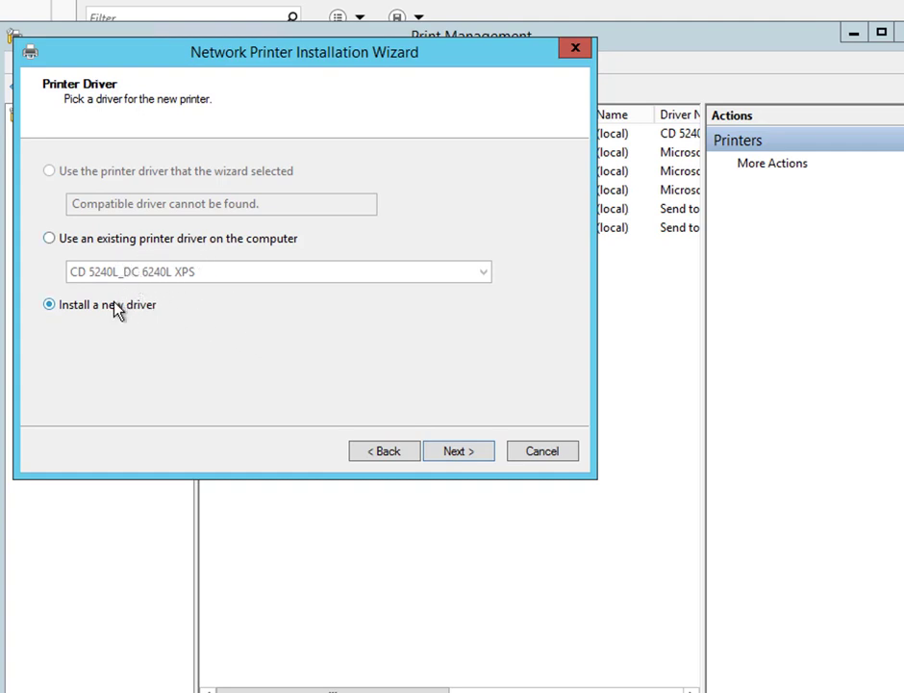
- View the manufacturer and model list for installing a new driver, and return to the driver choice
{"action": "left_click", "coordinate": [448, 452]}
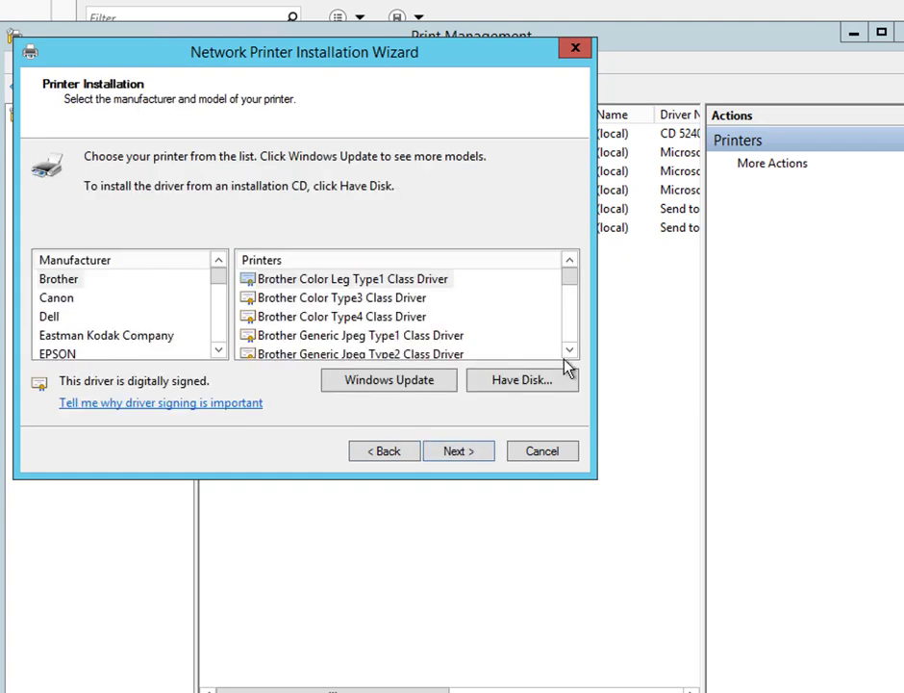
{"action": "left_click", "coordinate": [389, 452]}
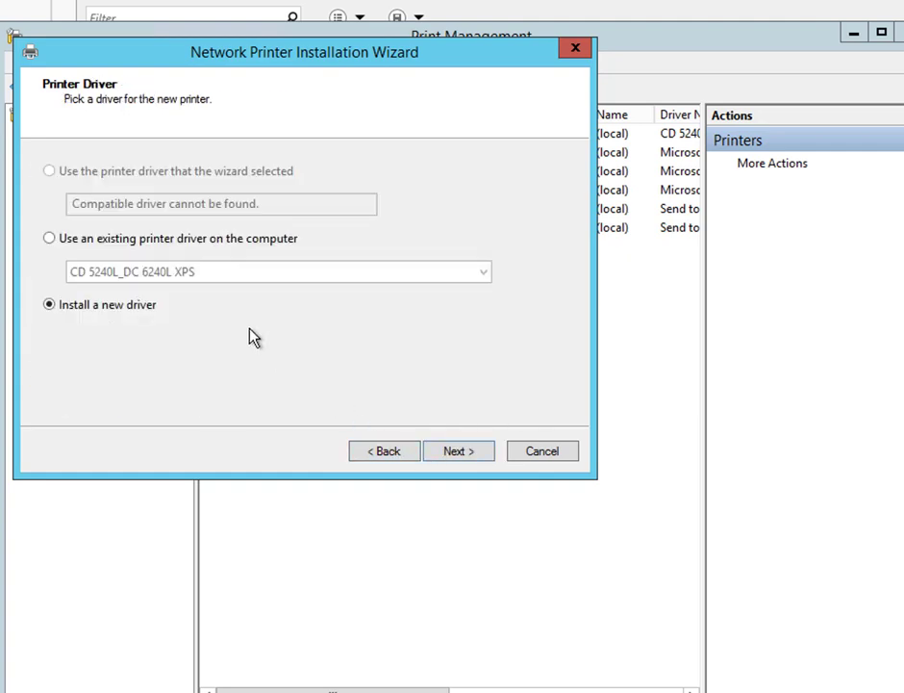
- Install the printer with the existing P-4530DN KX driver, keeping the suggested name and sharing settings, and finish without a test page
{"action": "left_click", "coordinate": [191, 246]}
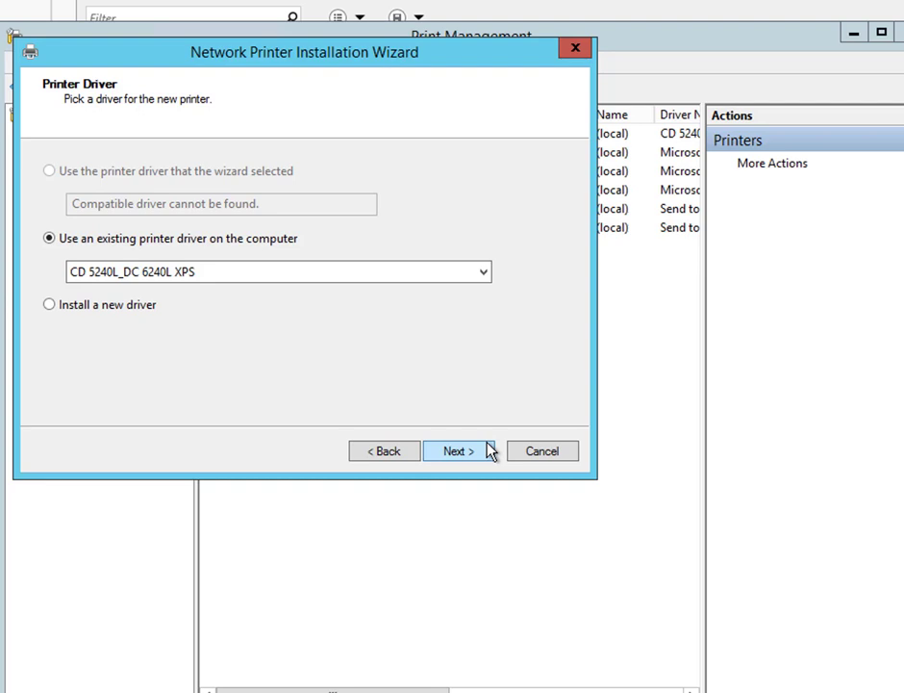
{"action": "left_click", "coordinate": [484, 274]}
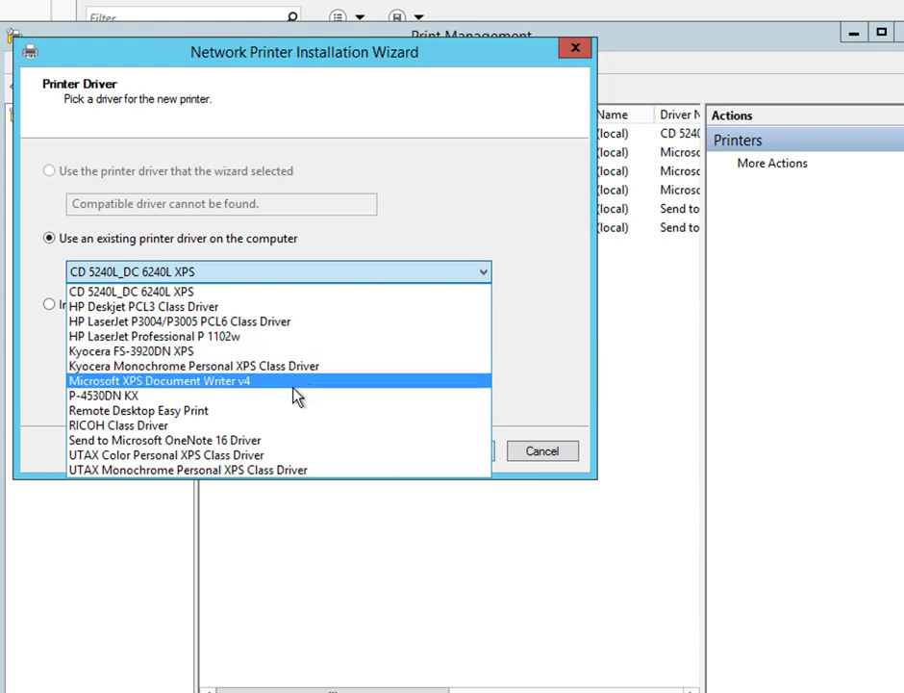
{"action": "left_click", "coordinate": [258, 396]}
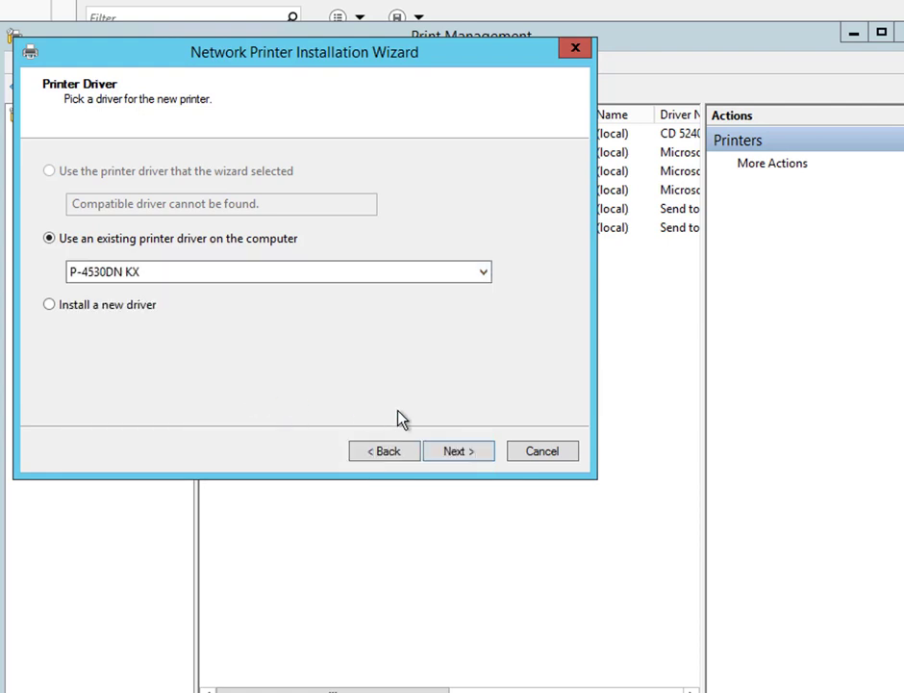
{"action": "left_click", "coordinate": [447, 445]}
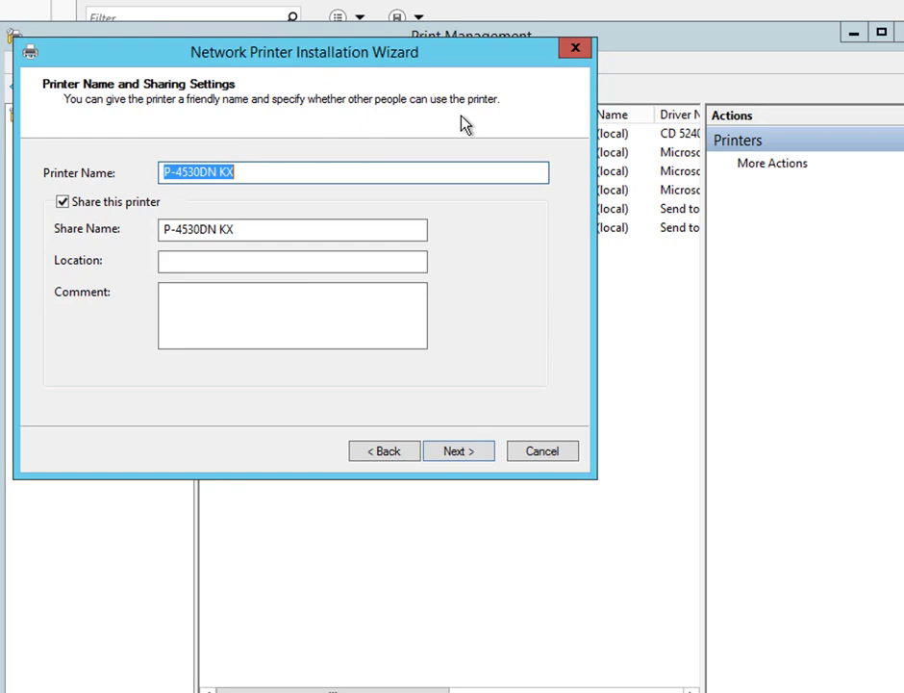
{"action": "left_click", "coordinate": [456, 452]}
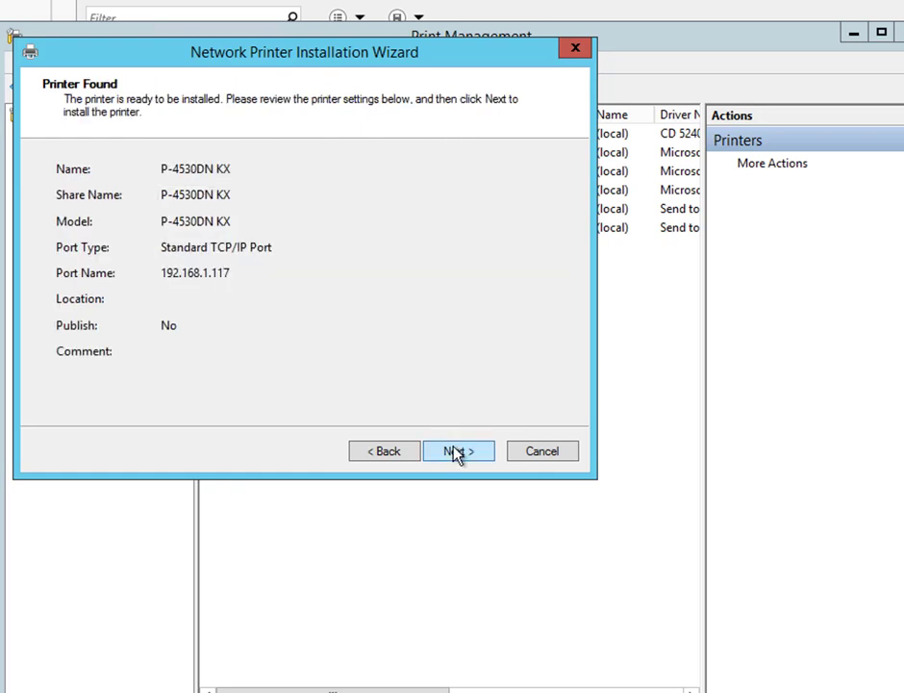
{"action": "left_click", "coordinate": [456, 452]}
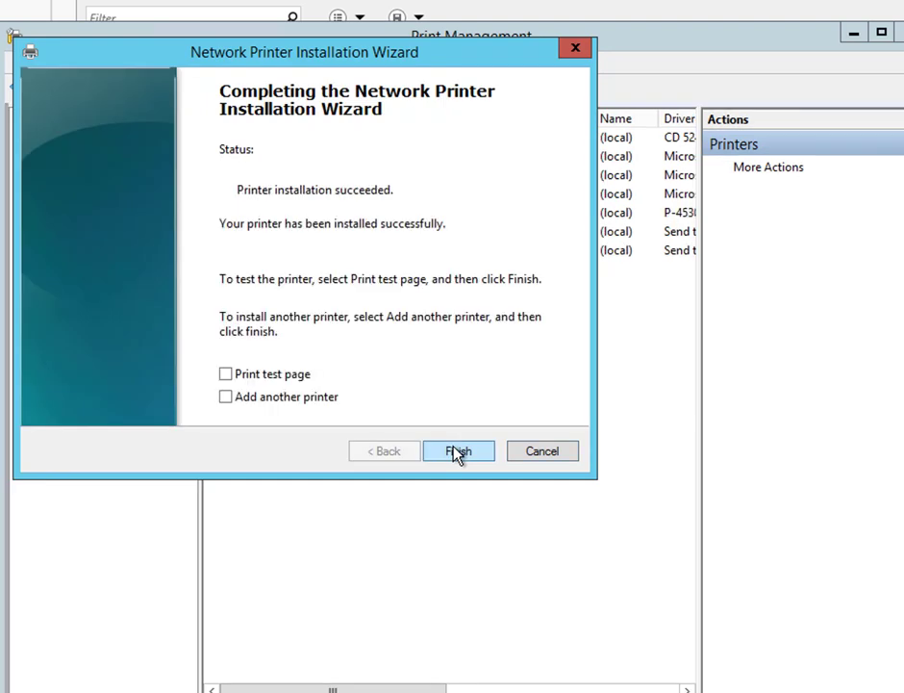
{"action": "left_click", "coordinate": [458, 451]}
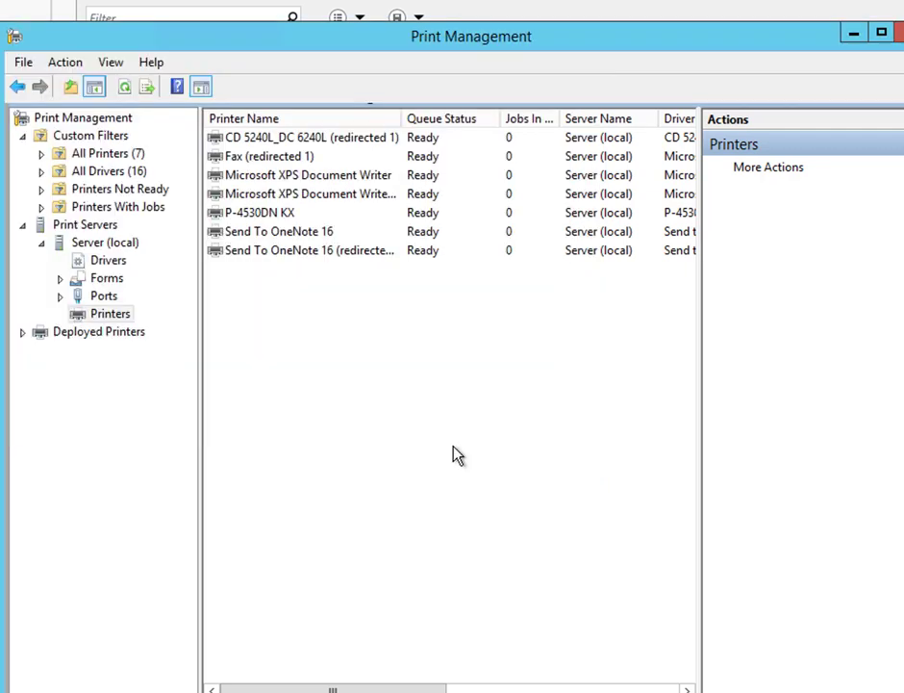
- Start deploying the P-4530DN KX printer with Group Policy, and create and select a new GPO named Clinics Printer IP
{"action": "right_click", "coordinate": [260, 213]}
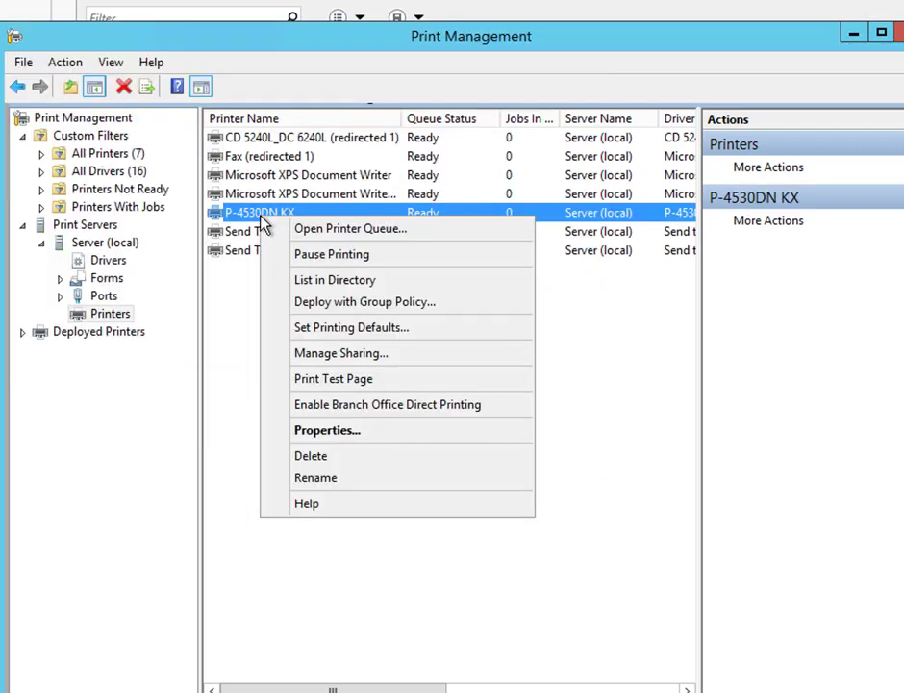
{"action": "left_click", "coordinate": [353, 309]}
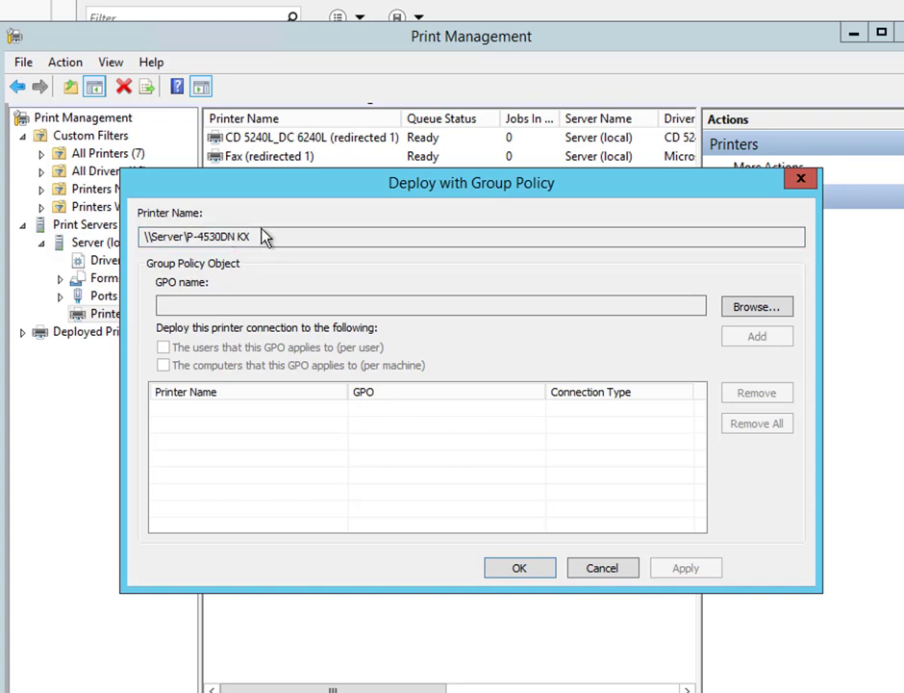
{"action": "left_click", "coordinate": [758, 309]}
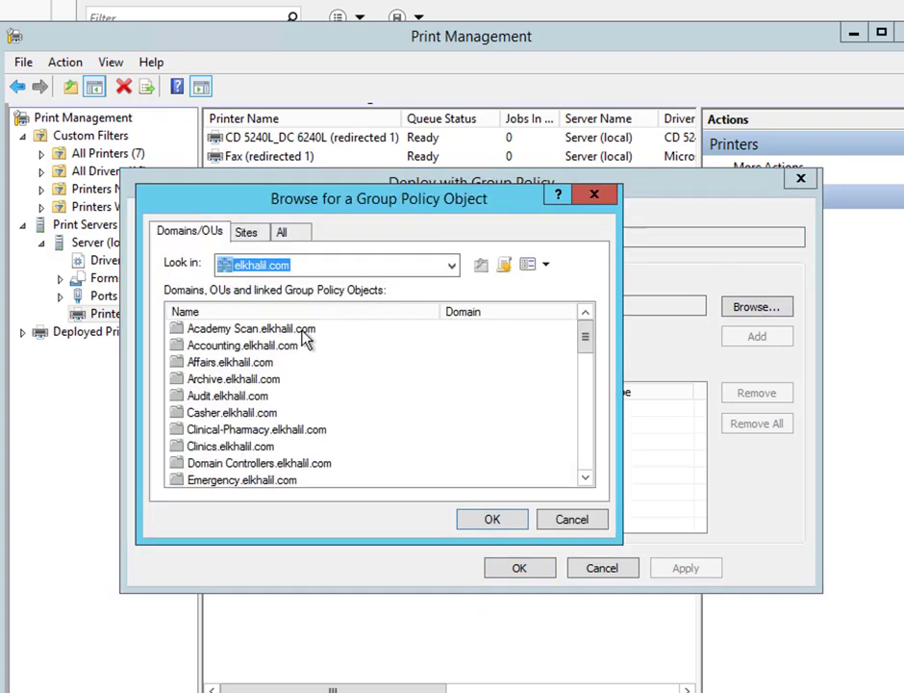
{"action": "left_click", "coordinate": [506, 265]}
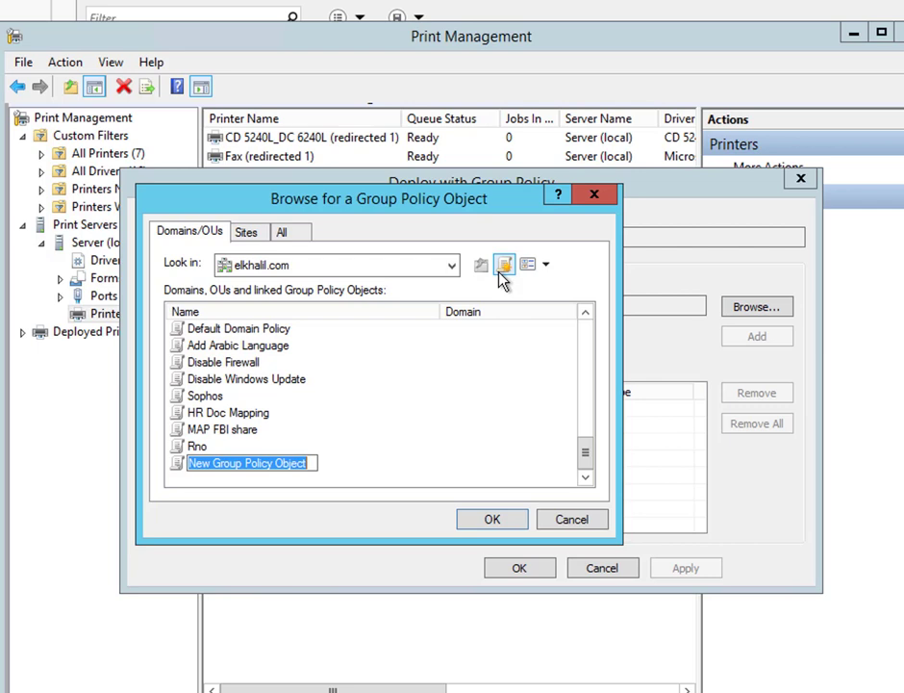
{"action": "type", "text": "Clinic"}
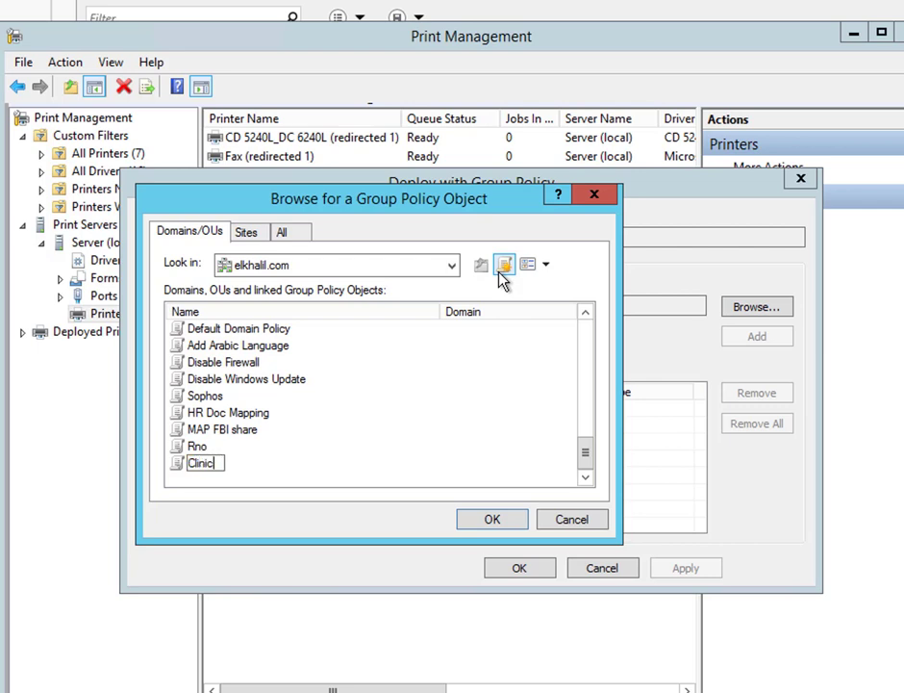
{"action": "type", "text": "s Printer"}
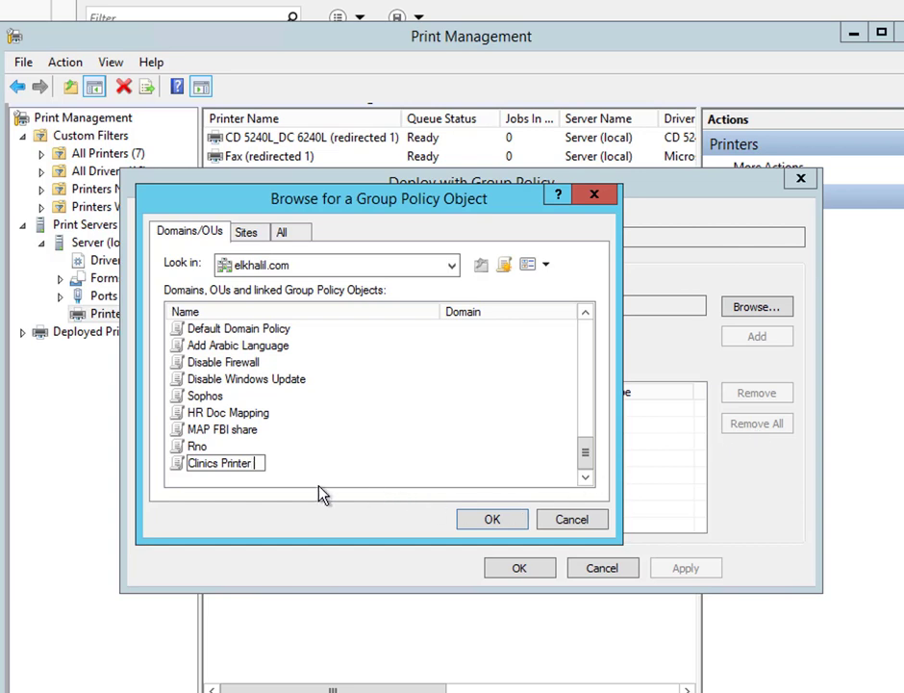
{"action": "type", "text": " IP"}
{"action": "left_click", "coordinate": [474, 522]}
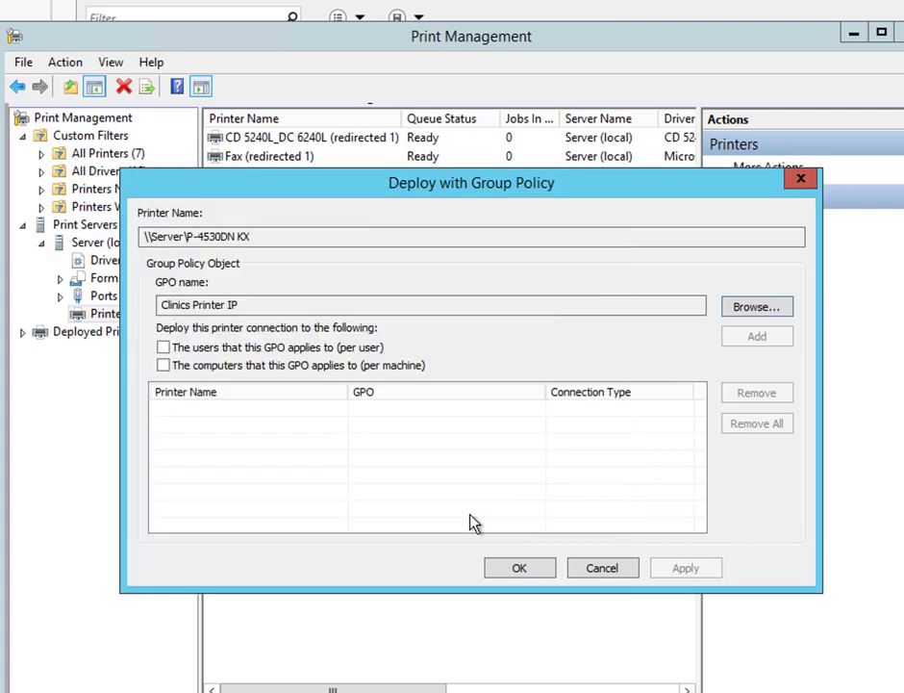
- Deploy the printer connection per user through the Clinics Printer IP GPO, check the deployed printers list, and close Print Management
{"action": "left_click", "coordinate": [219, 348]}
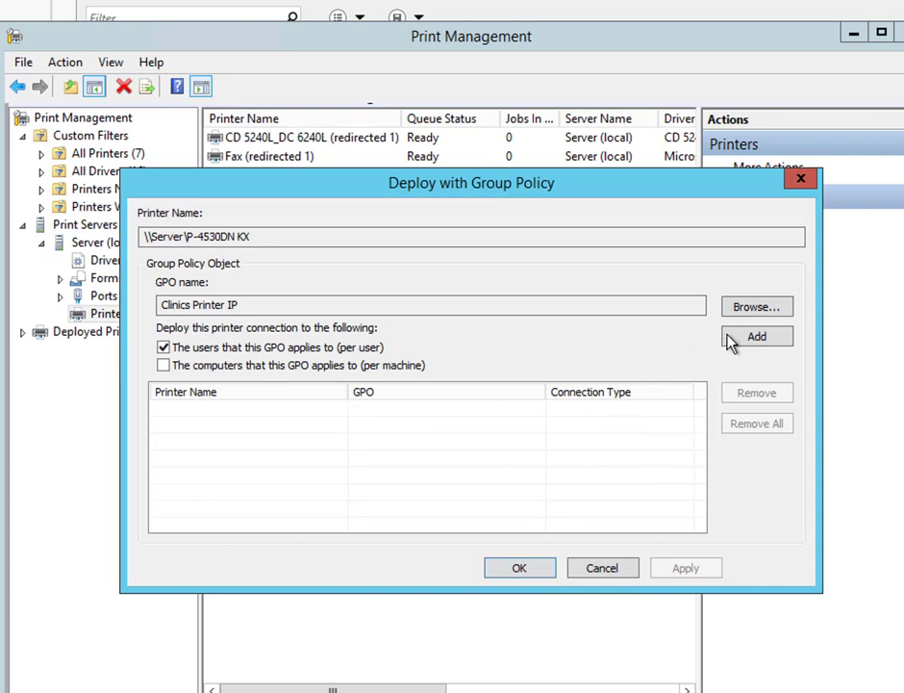
{"action": "left_click", "coordinate": [754, 338]}
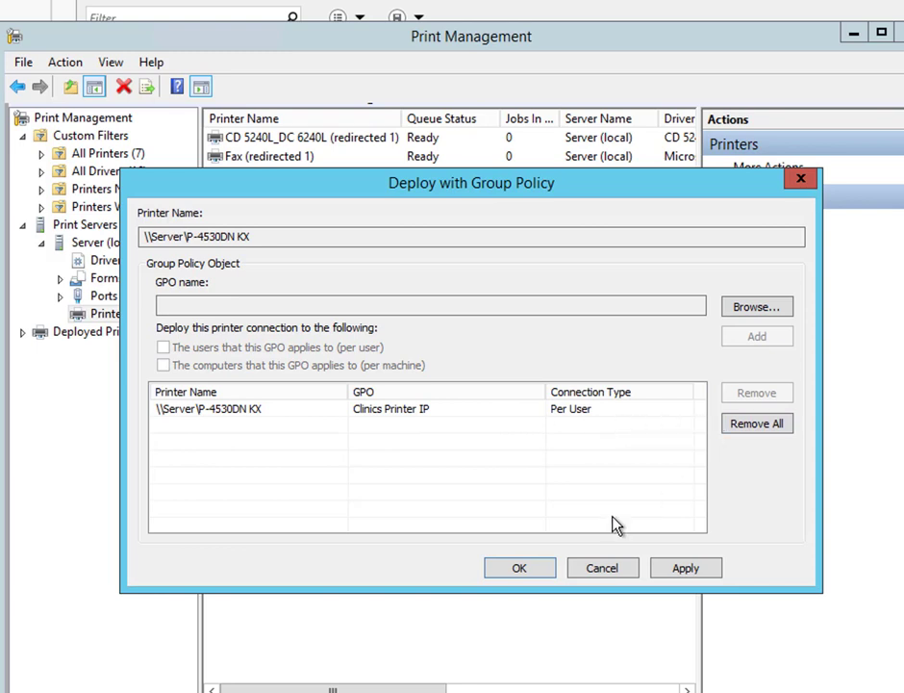
{"action": "left_click", "coordinate": [530, 570]}
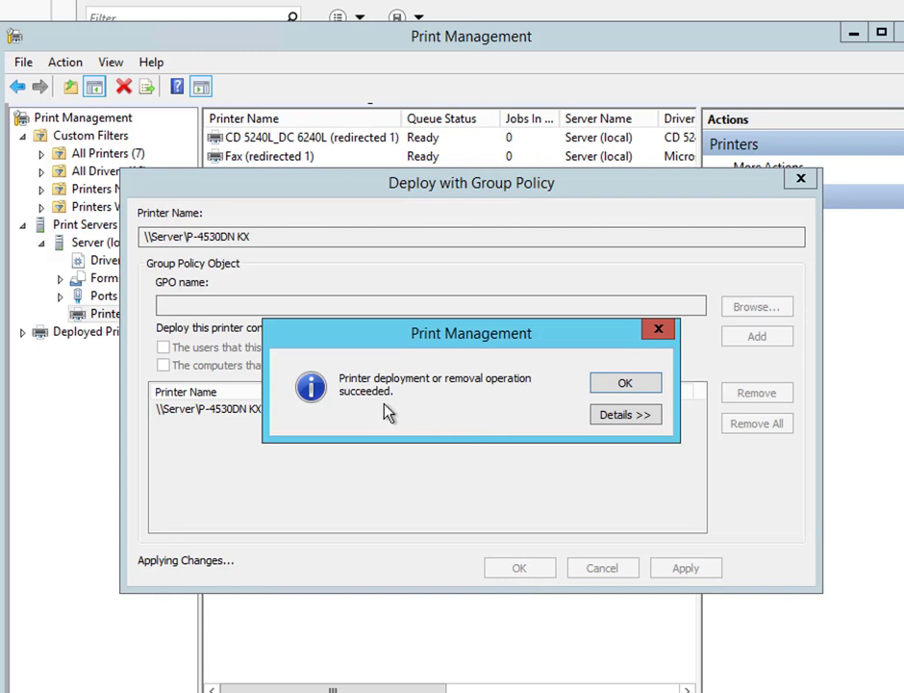
{"action": "left_click", "coordinate": [612, 378]}
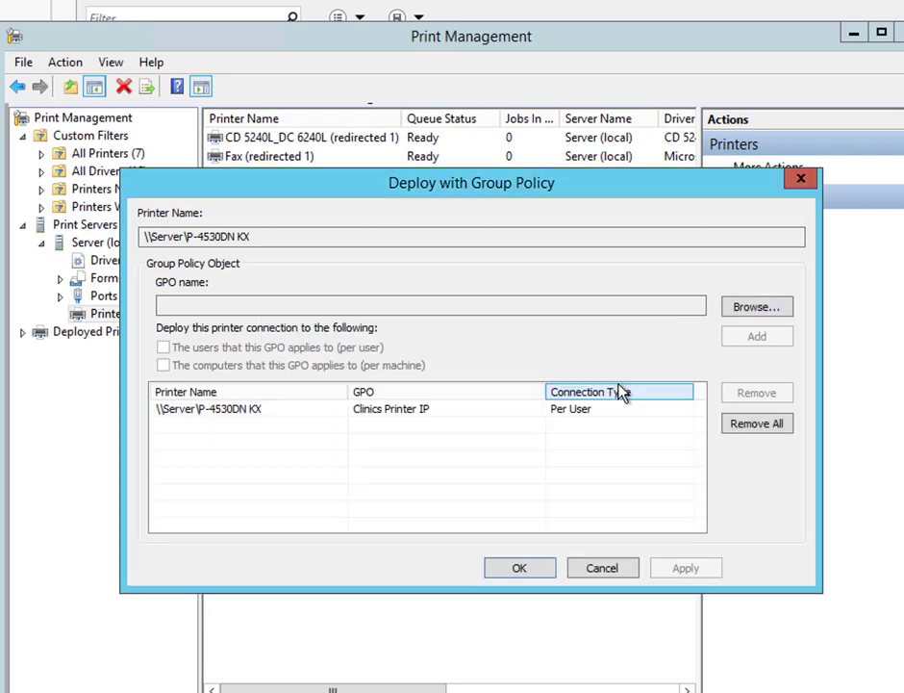
{"action": "left_click", "coordinate": [531, 574]}
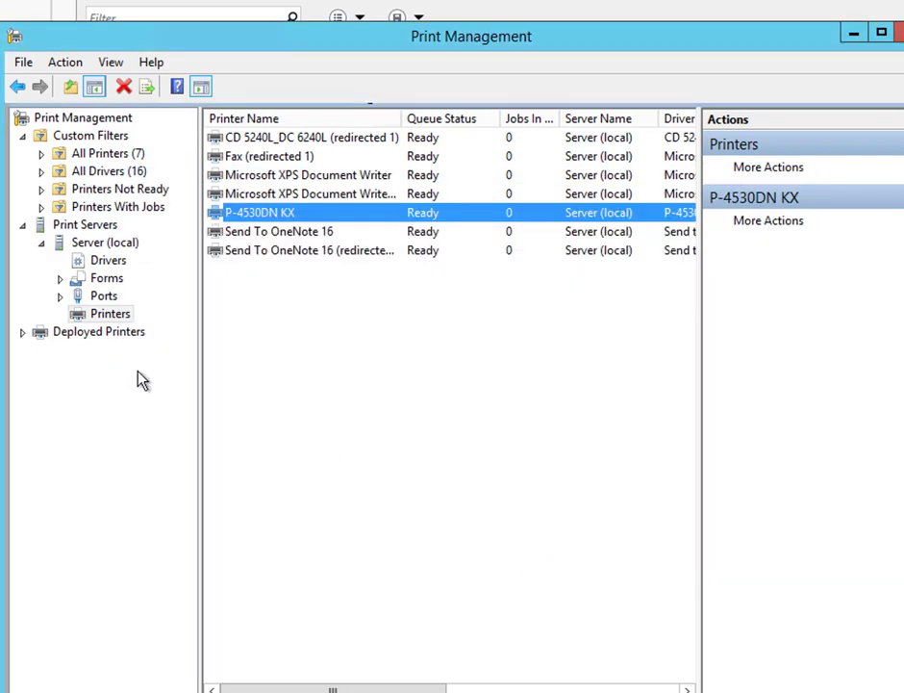
{"action": "left_click", "coordinate": [42, 333]}
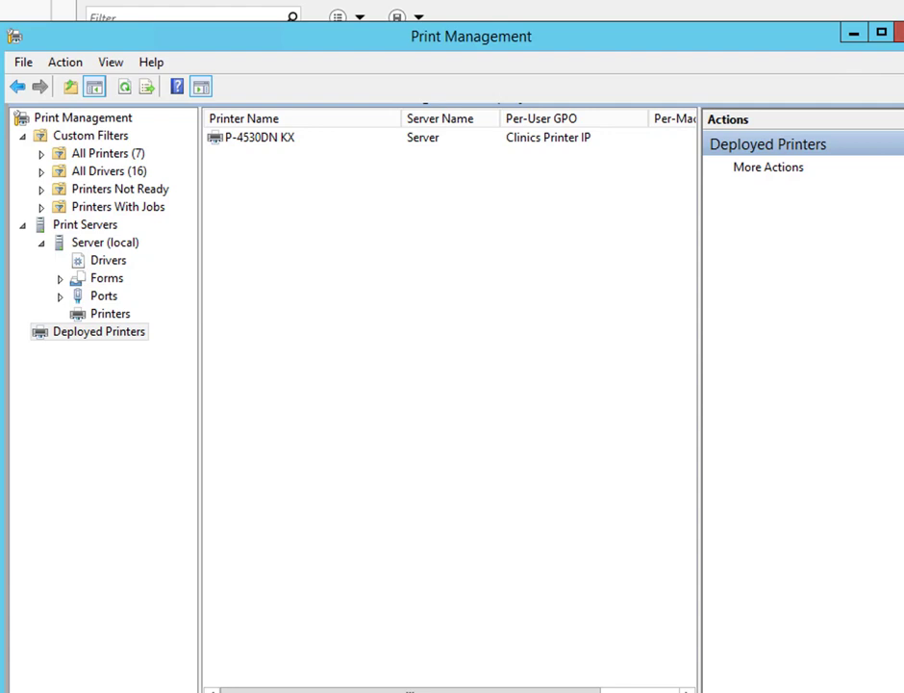
{"action": "key", "text": "alt+F4"}
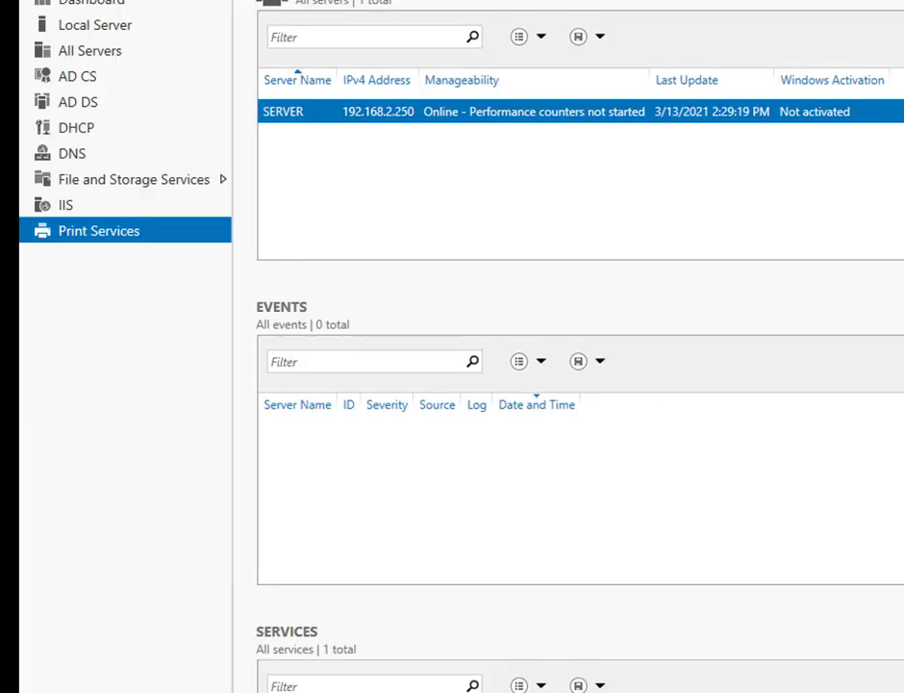
- Open Active Directory Users and Computers from the AD DS server and view the contents of the Clinics organizational unit
{"action": "mouse_move", "coordinate": [136, 691]}
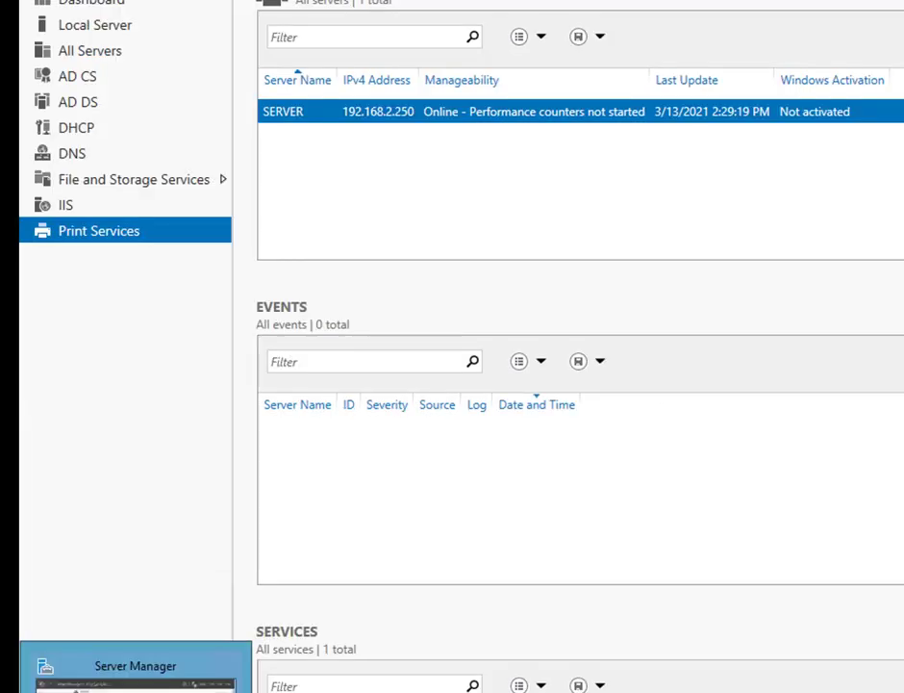
{"action": "left_click", "coordinate": [91, 109]}
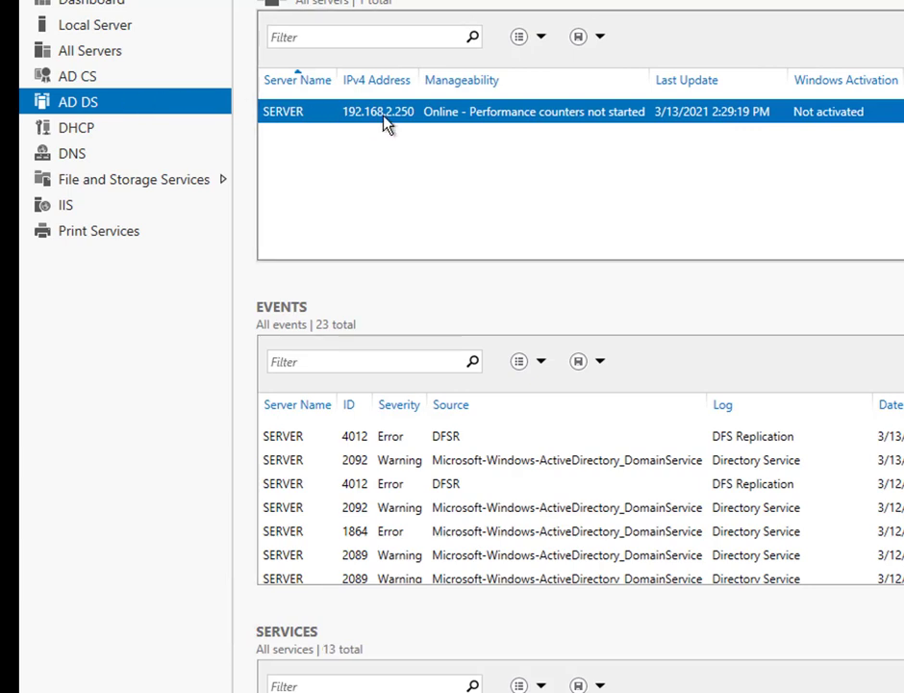
{"action": "right_click", "coordinate": [387, 125]}
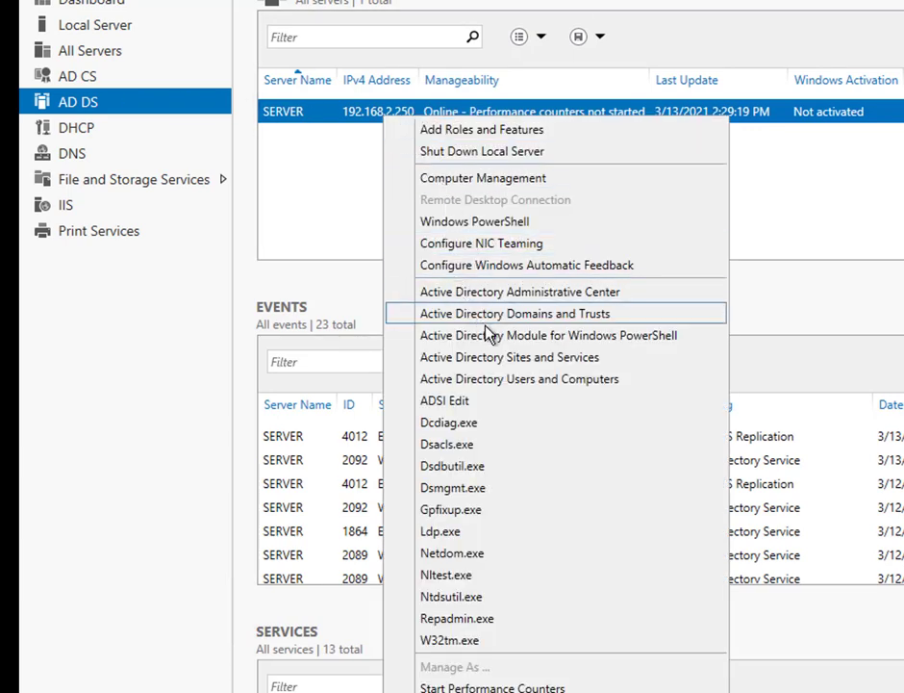
{"action": "left_click", "coordinate": [532, 379]}
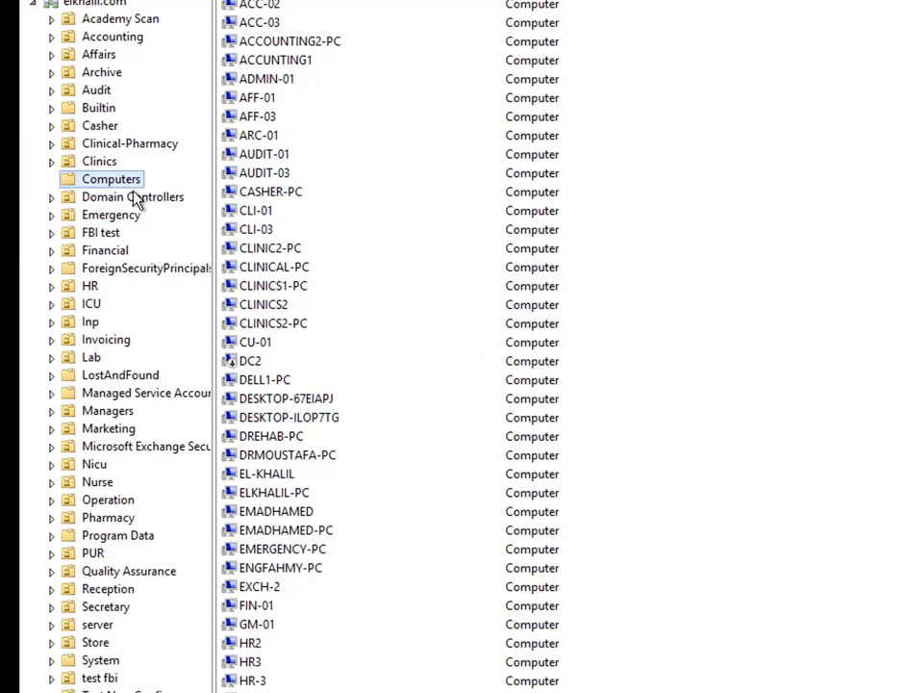
{"action": "left_click", "coordinate": [105, 163]}
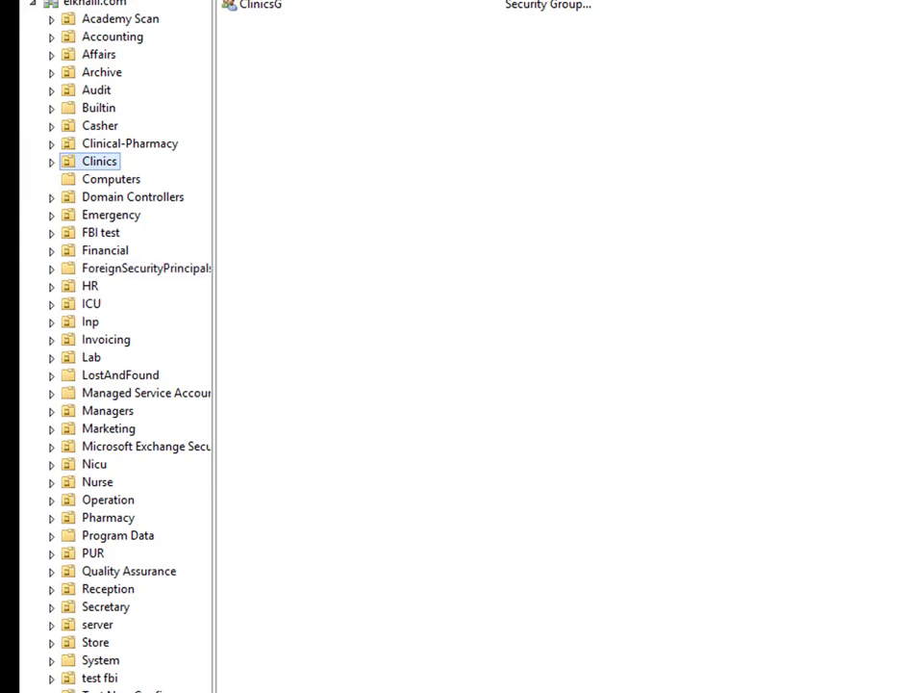
- Switch to Group Policy Management and link the existing Clinics Printer IP GPO to the Clinics organizational unit
{"action": "key", "text": "super"}
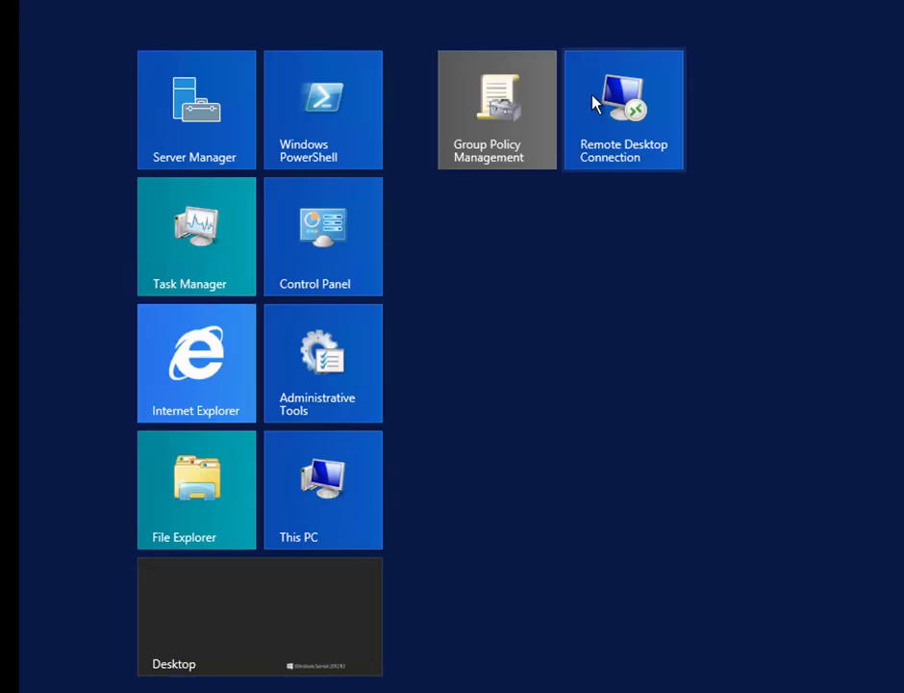
{"action": "left_click", "coordinate": [508, 130]}
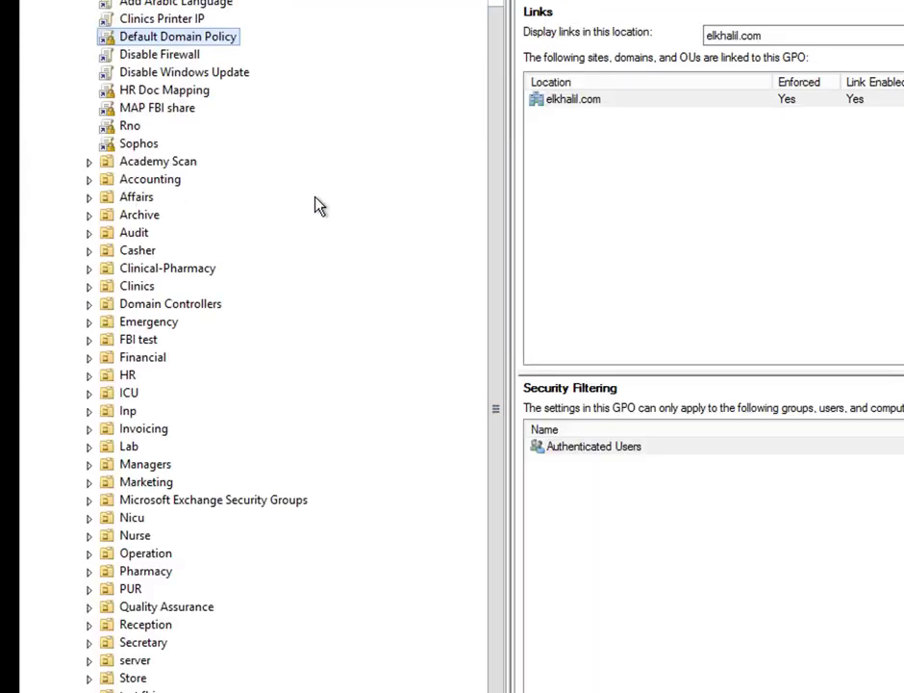
{"action": "left_click", "coordinate": [150, 289]}
{"action": "right_click", "coordinate": [150, 289]}
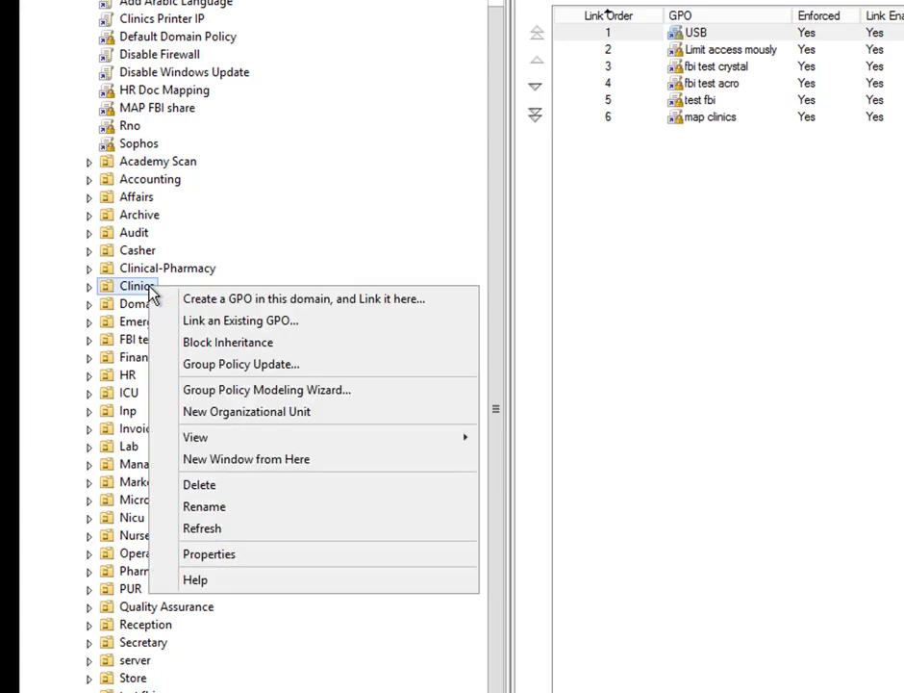
{"action": "left_click", "coordinate": [218, 321]}
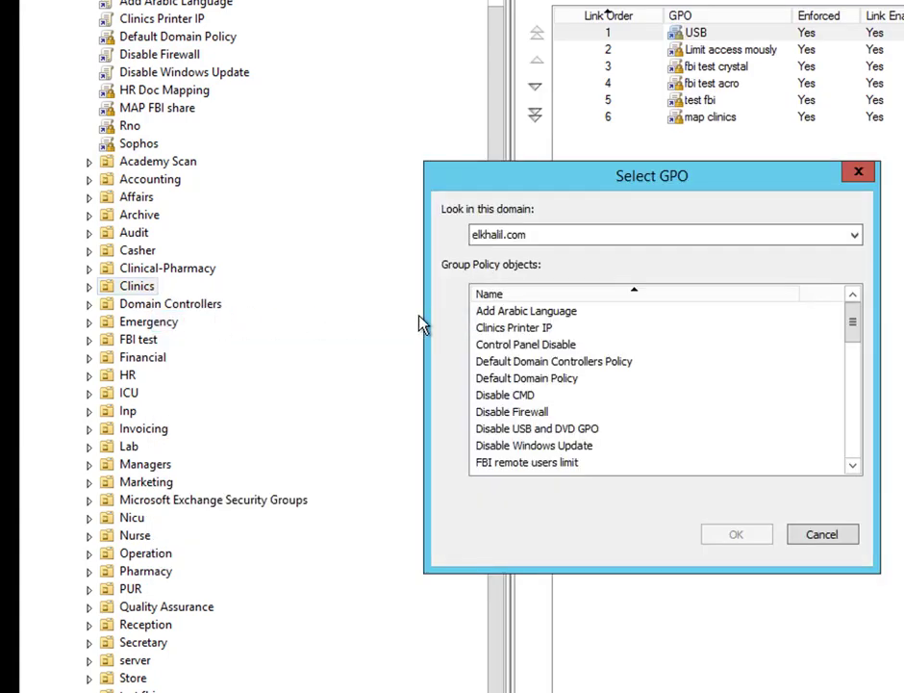
{"action": "left_click", "coordinate": [478, 382]}
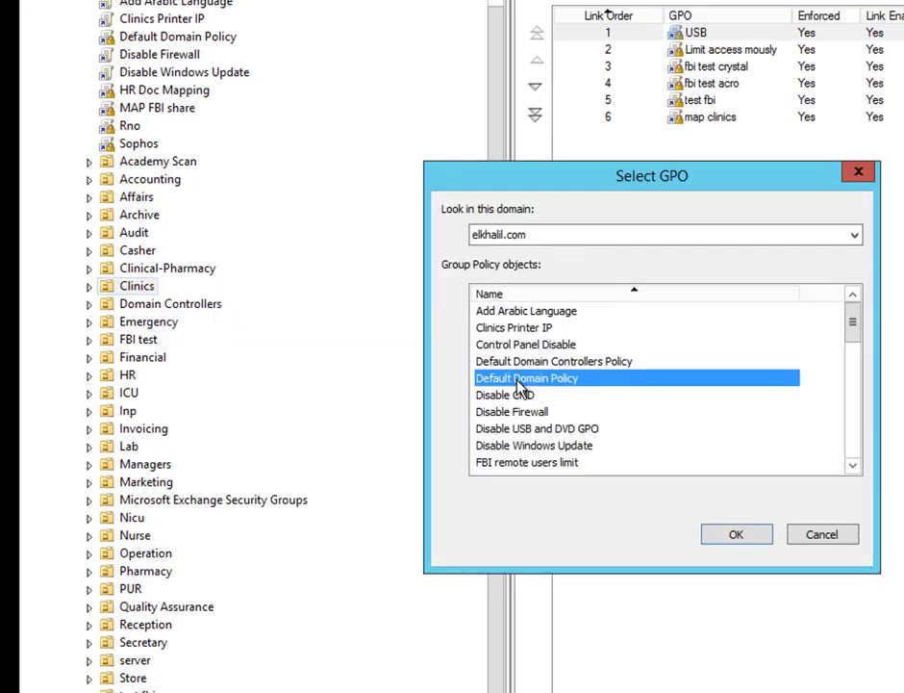
{"action": "left_click", "coordinate": [493, 329]}
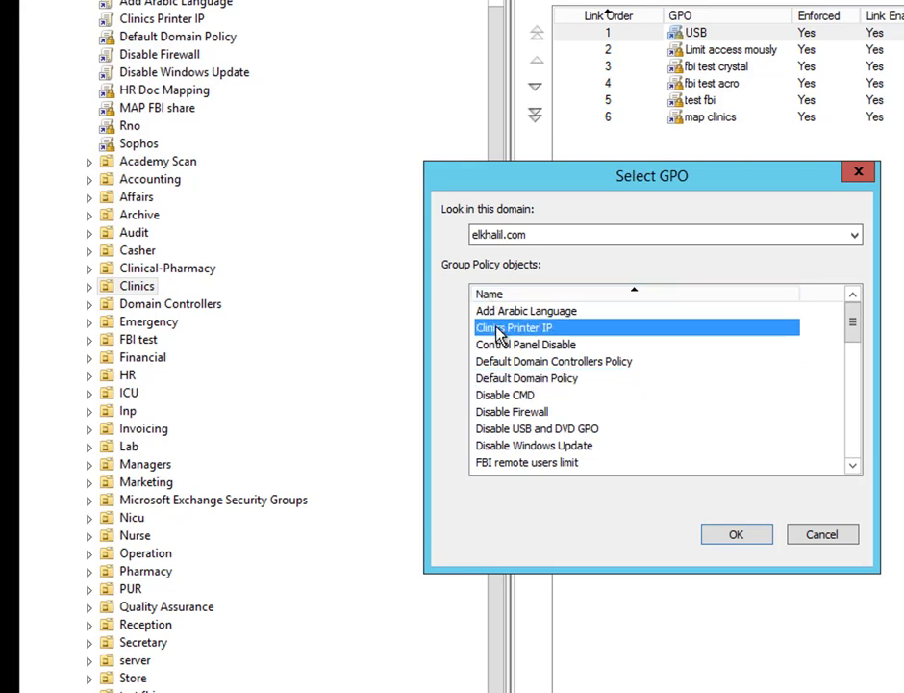
{"action": "left_click", "coordinate": [737, 535]}
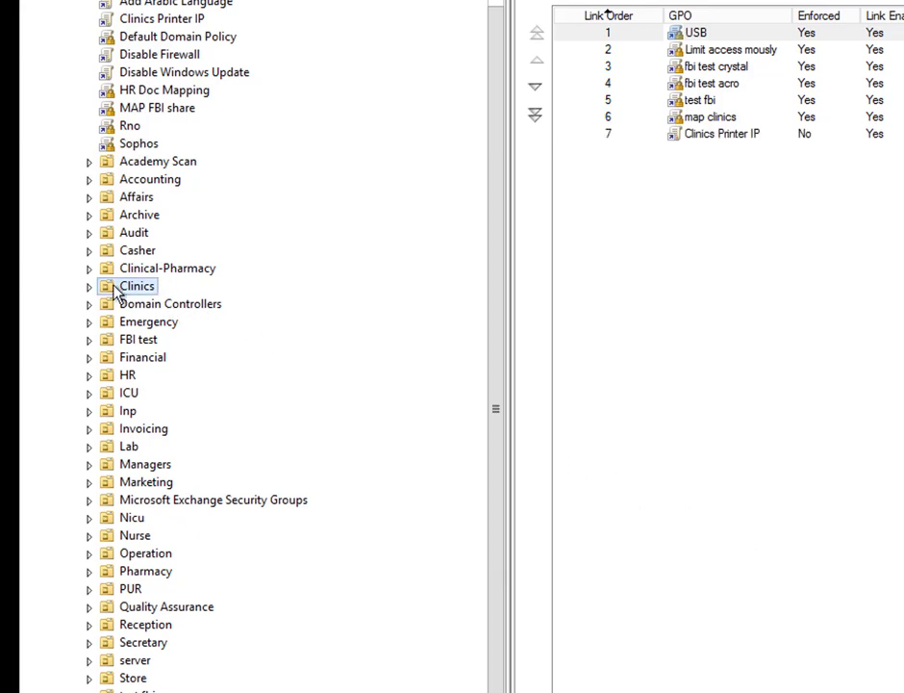
- Enforce the Clinics Printer IP link under the Clinics organizational unit
{"action": "double_click", "coordinate": [102, 290]}
{"action": "right_click", "coordinate": [169, 304]}
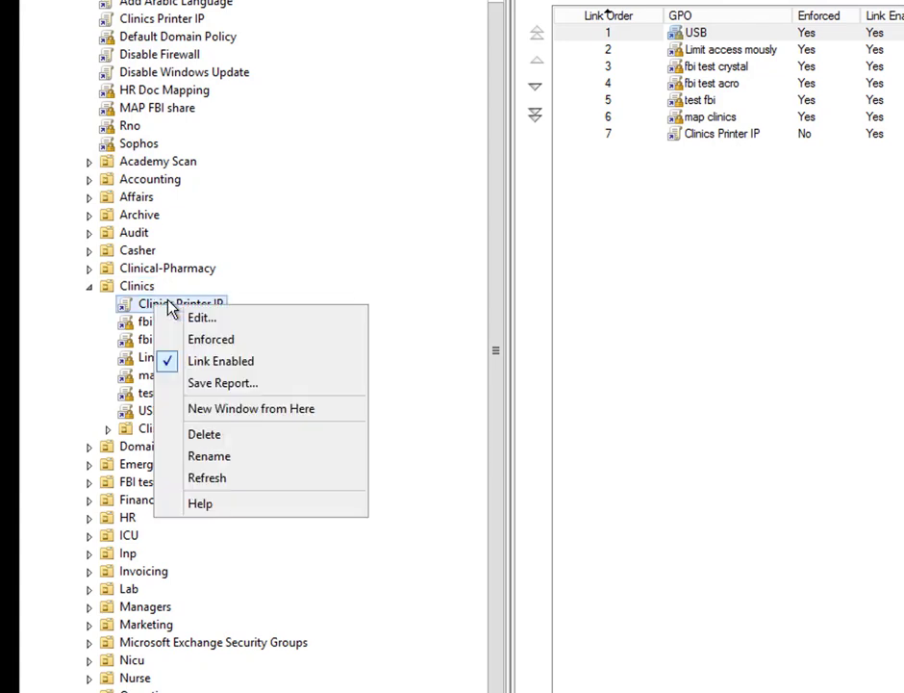
{"action": "left_click", "coordinate": [213, 346]}
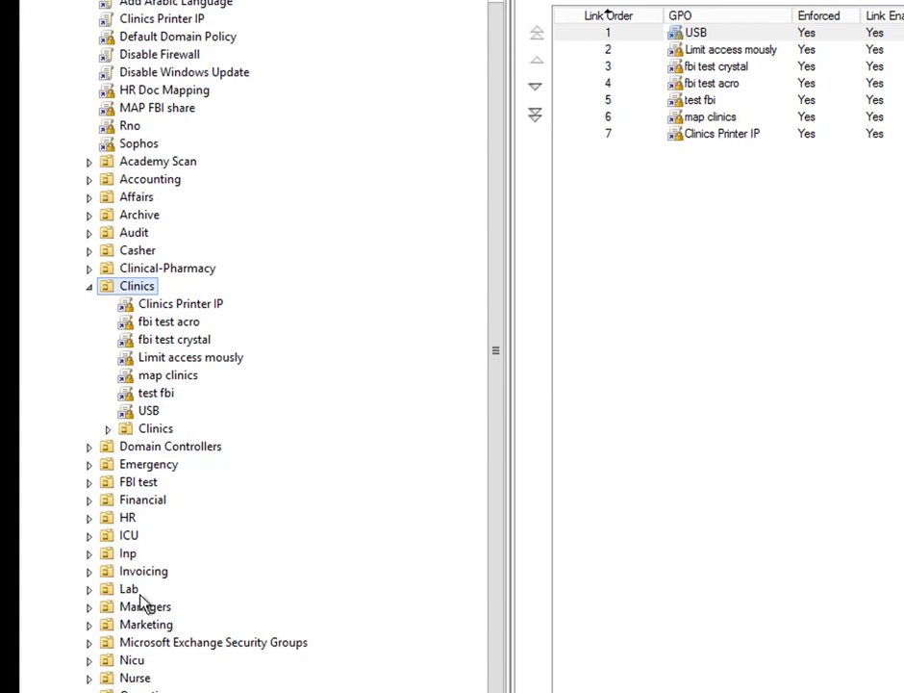
- Link the existing Clinics Printer IP GPO from the elkhalil.com domain to the ICU organizational unit
{"action": "right_click", "coordinate": [123, 537]}
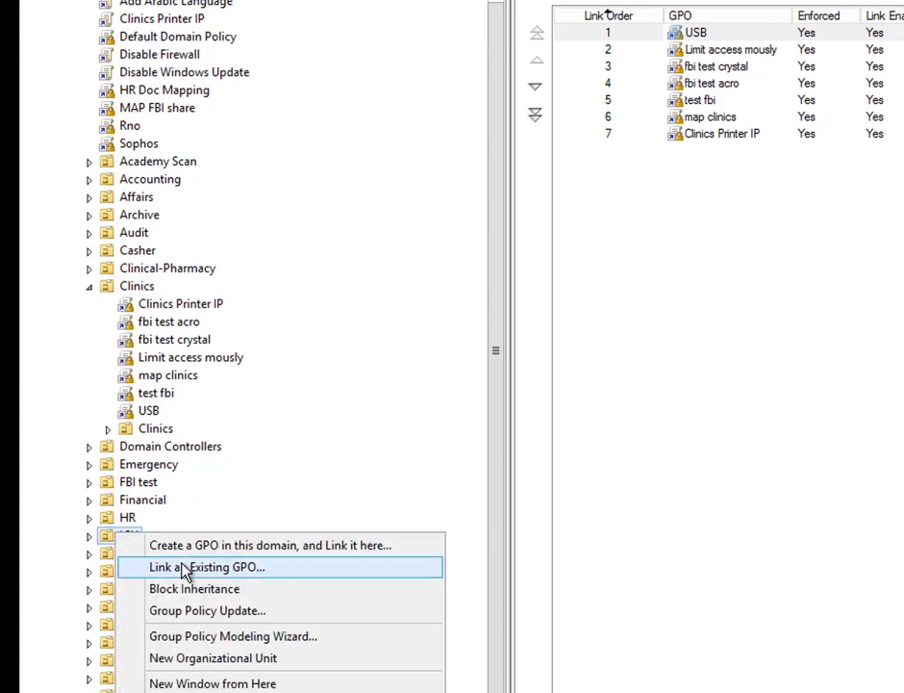
{"action": "left_click", "coordinate": [186, 569]}
{"action": "left_click", "coordinate": [468, 328]}
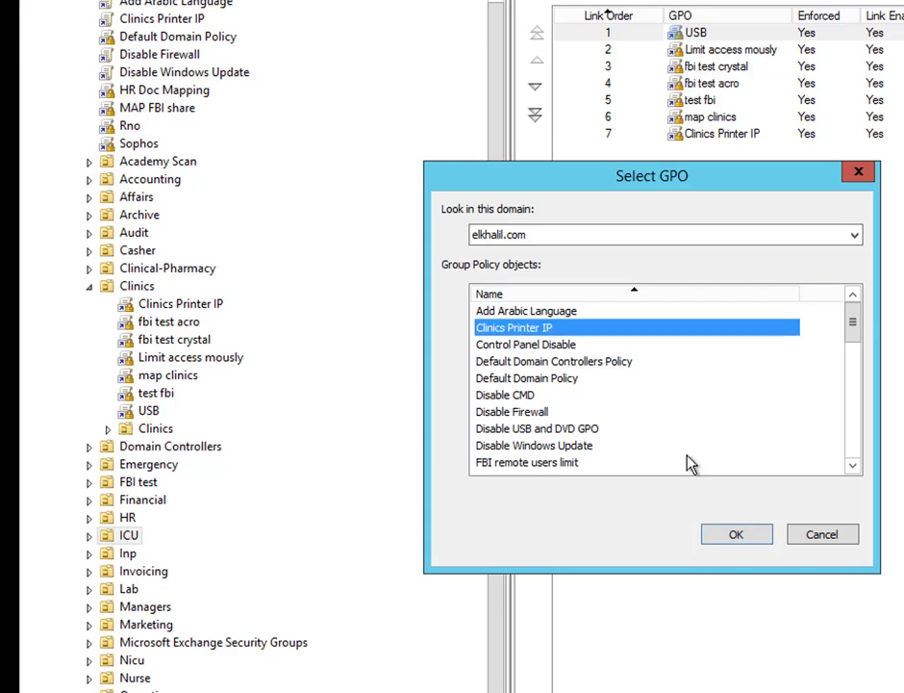
{"action": "left_click", "coordinate": [729, 535]}
- Expand the ICU organizational unit and enforce its Clinics Printer IP link
{"action": "left_click", "coordinate": [89, 535]}
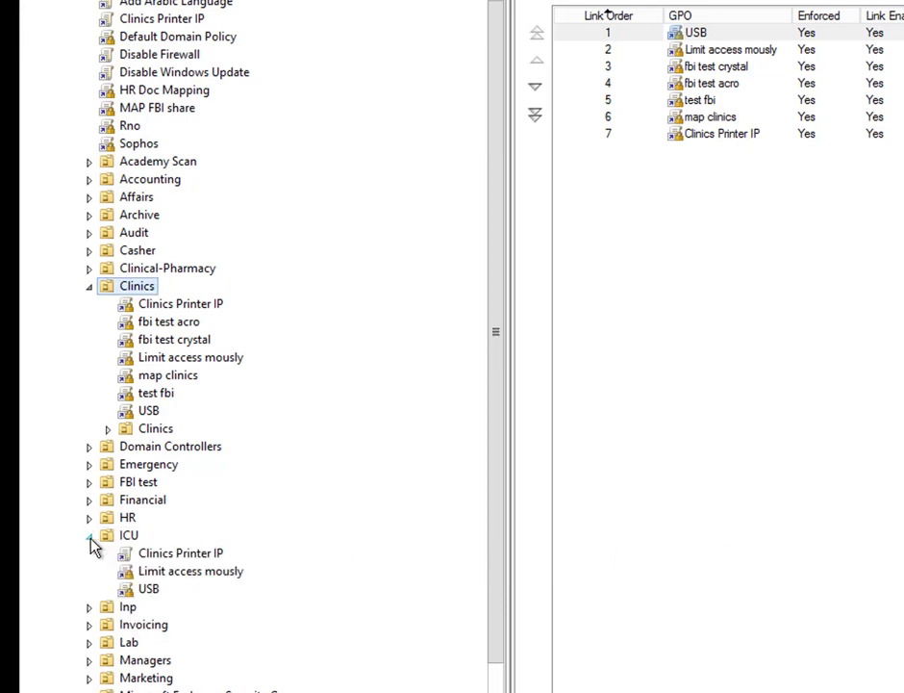
{"action": "right_click", "coordinate": [139, 553]}
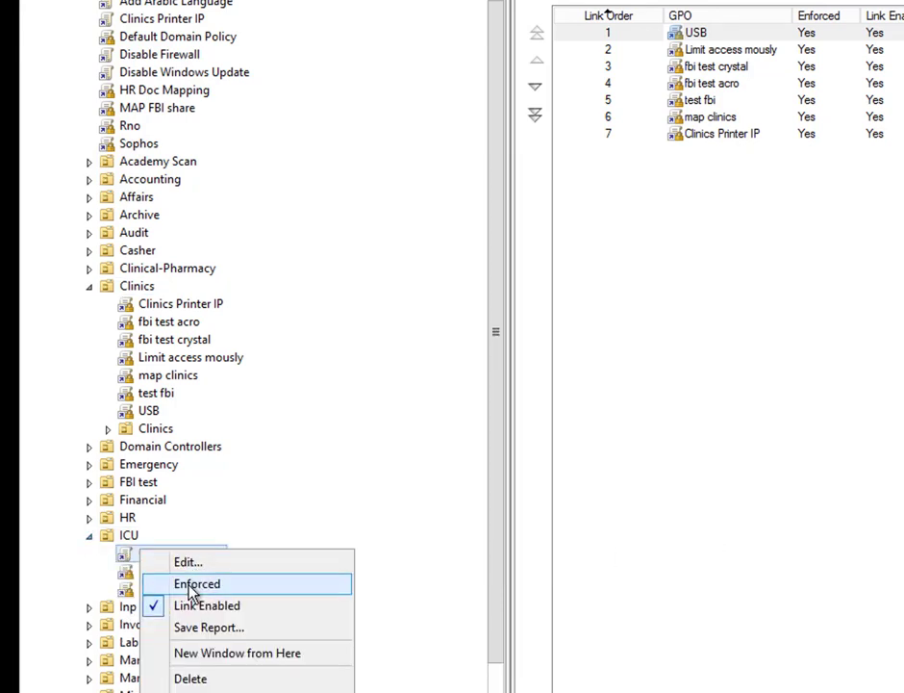
{"action": "left_click", "coordinate": [193, 584]}
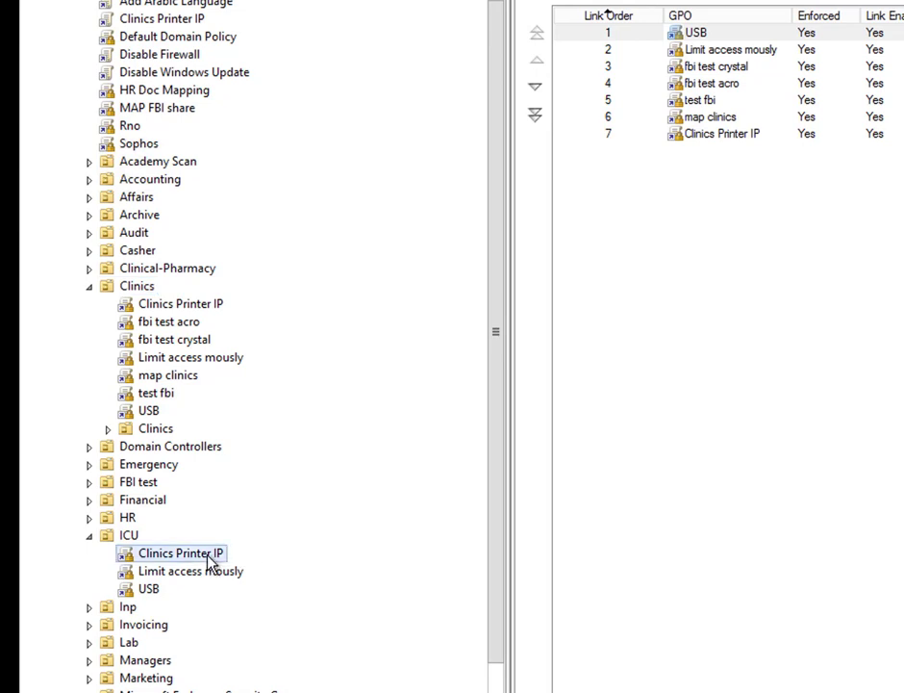
- View the links and security filtering of the Clinics Printer IP GPO under ICU, and switch back to Active Directory Users and Computers
{"action": "left_click", "coordinate": [207, 558]}
{"action": "left_click", "coordinate": [794, 419]}
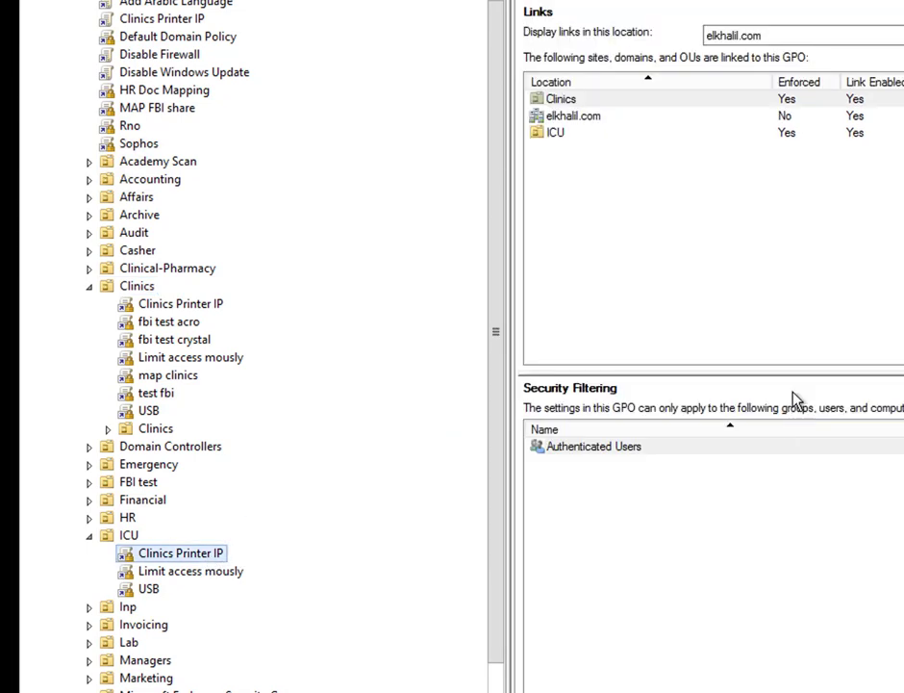
{"action": "left_click", "coordinate": [620, 4]}
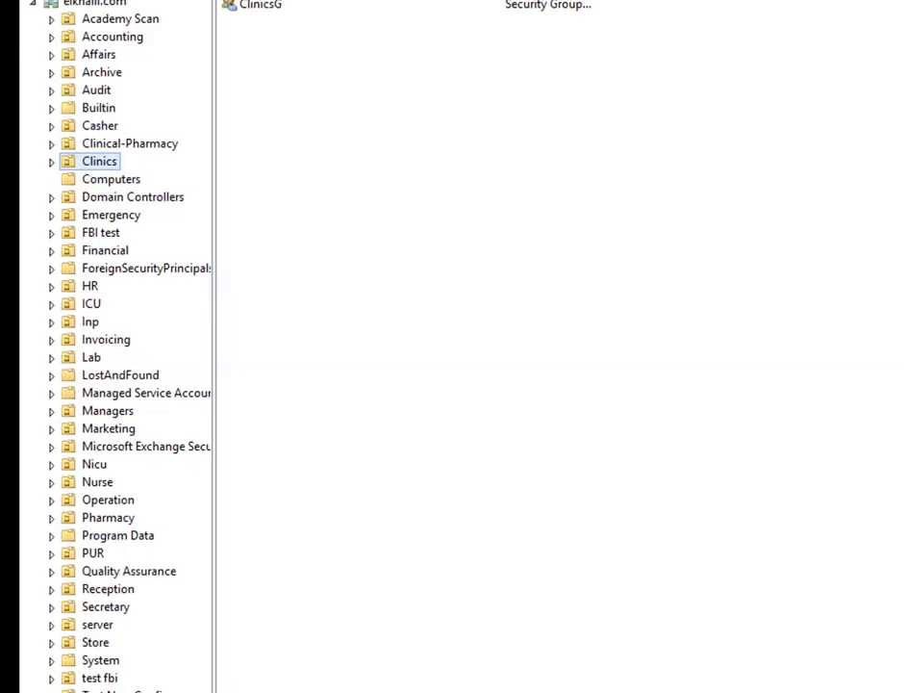
{"action": "left_click", "coordinate": [675, 455]}
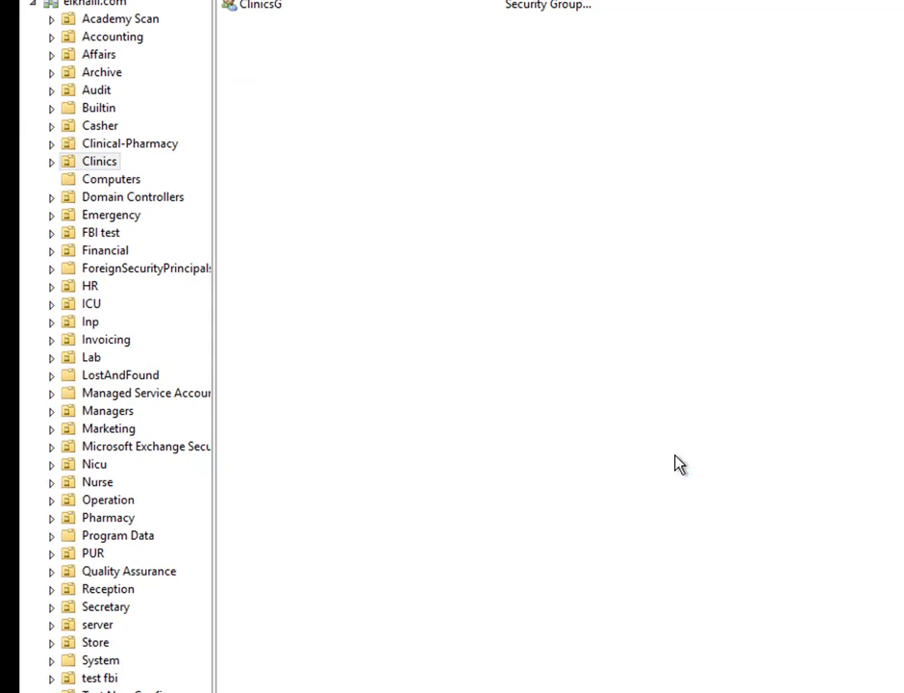